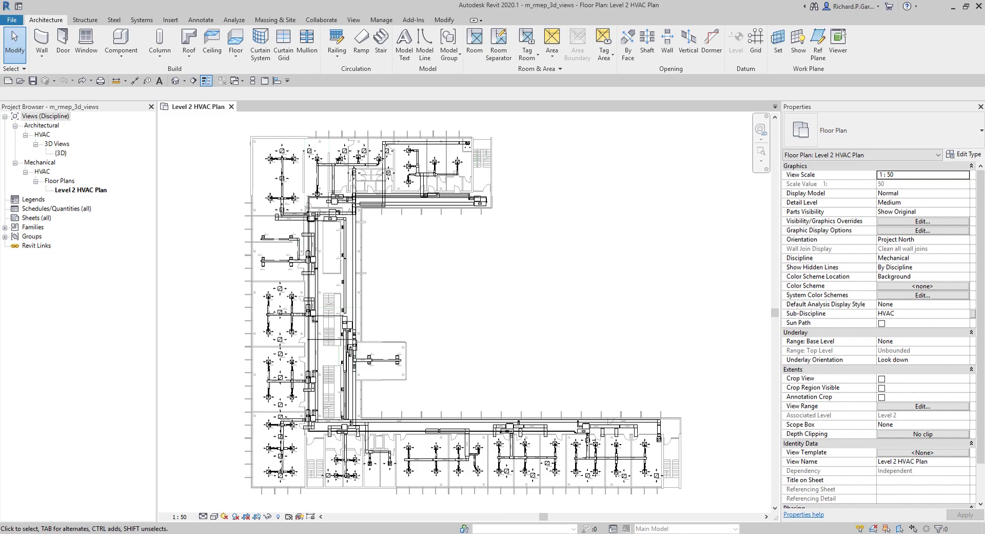
Create a perspective camera view at a 1750 offset from Level 2, looking from the south end of the west wing's corridor to its north end.
click(184, 82)
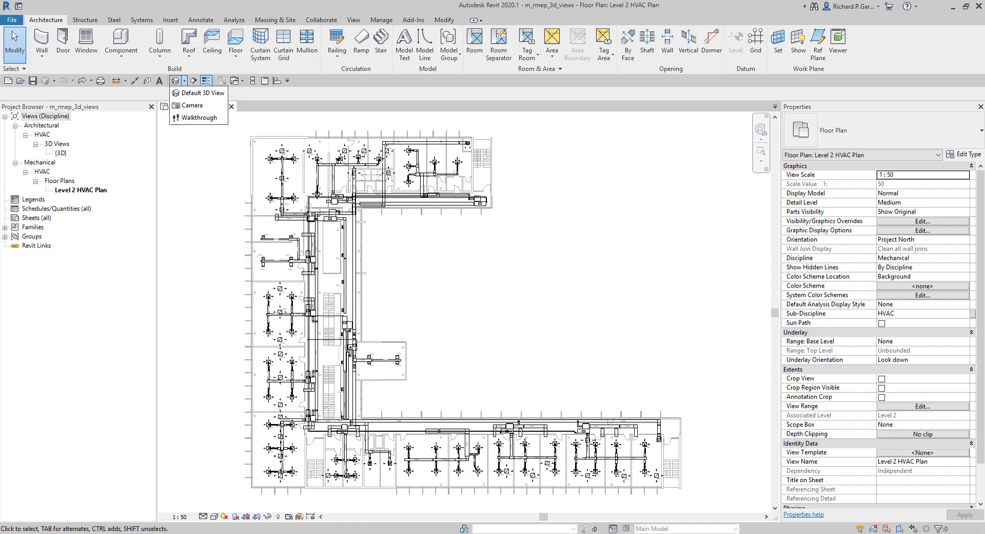
key(Escape)
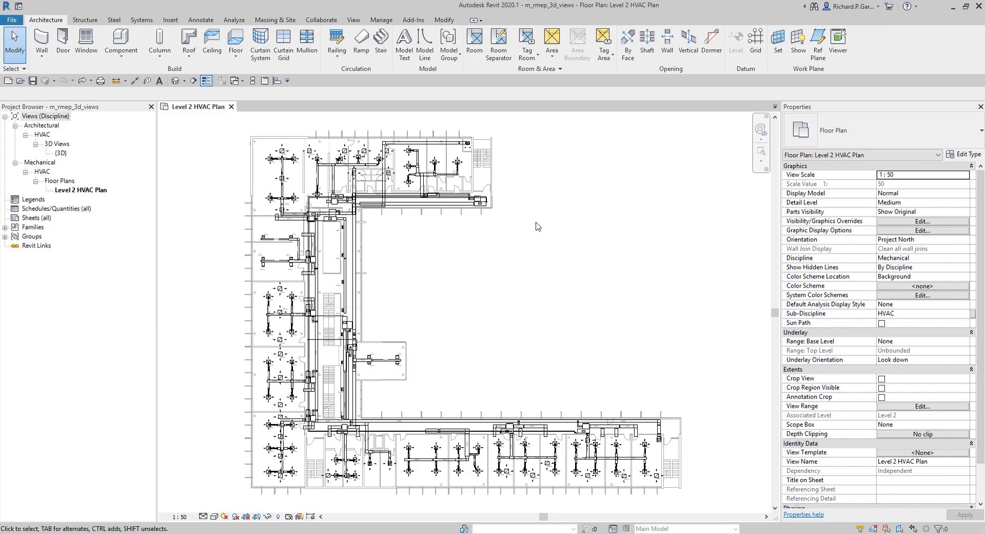
click(184, 82)
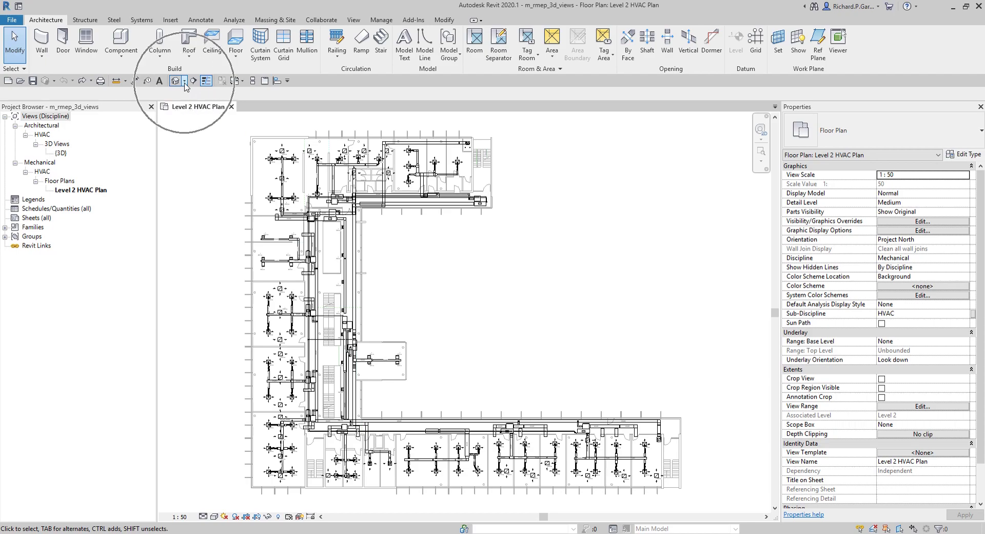
click(185, 82)
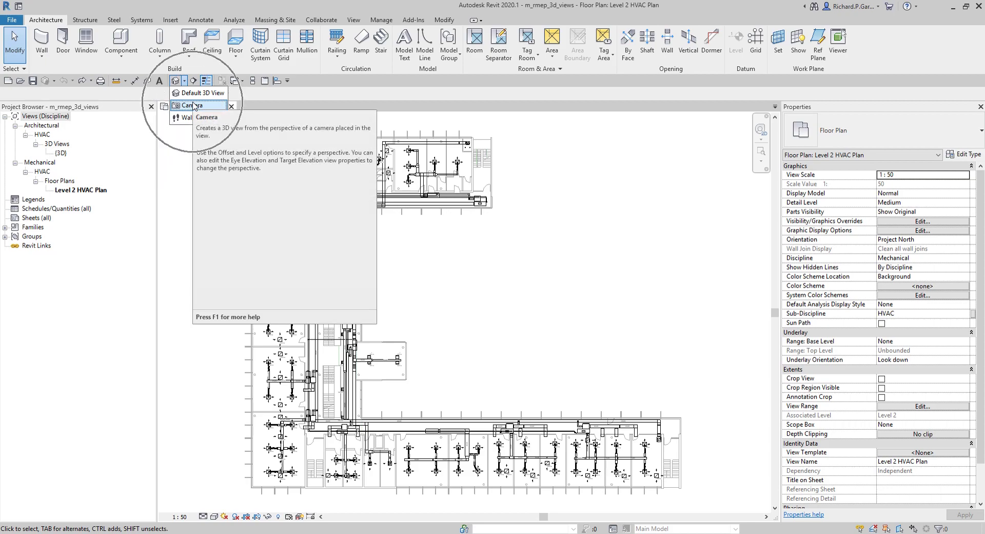
click(194, 104)
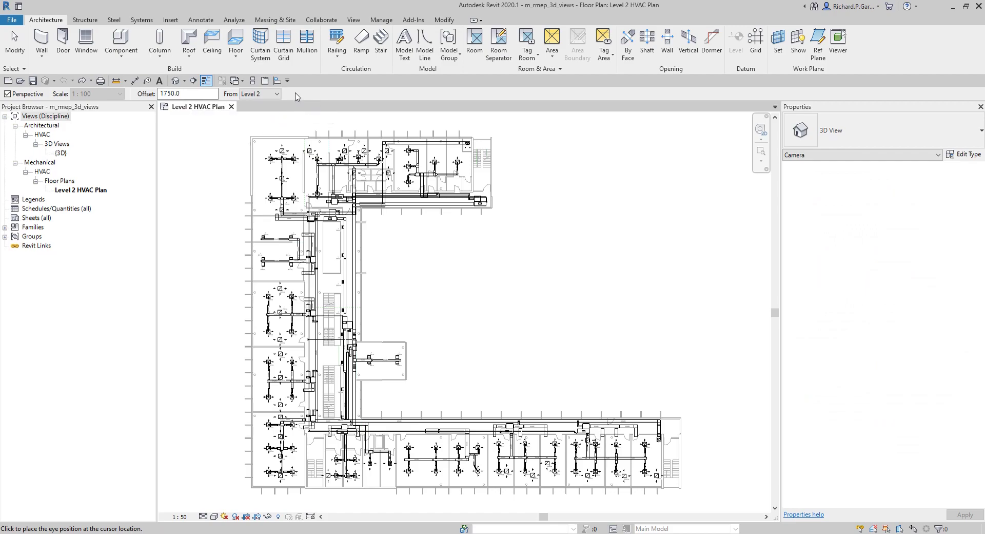
click(7, 93)
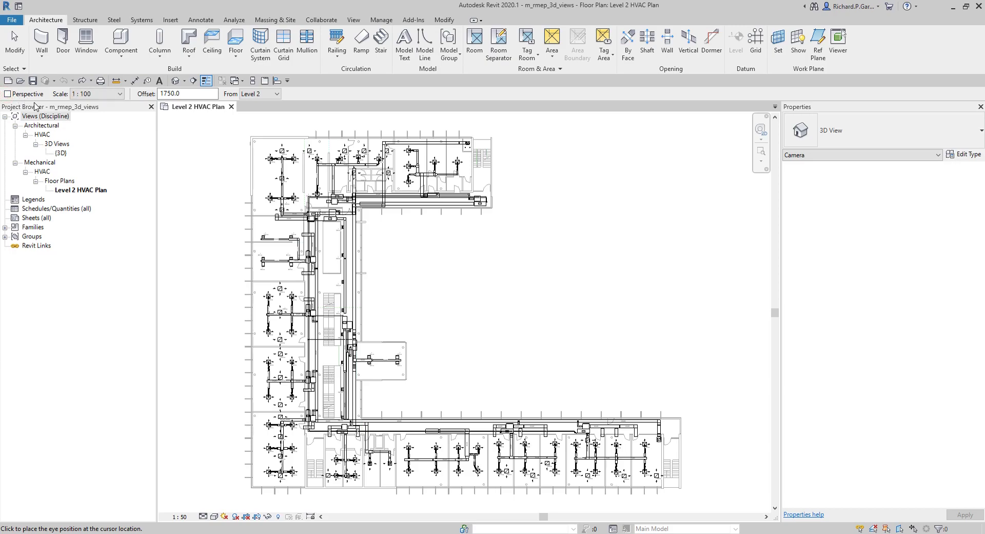
click(7, 93)
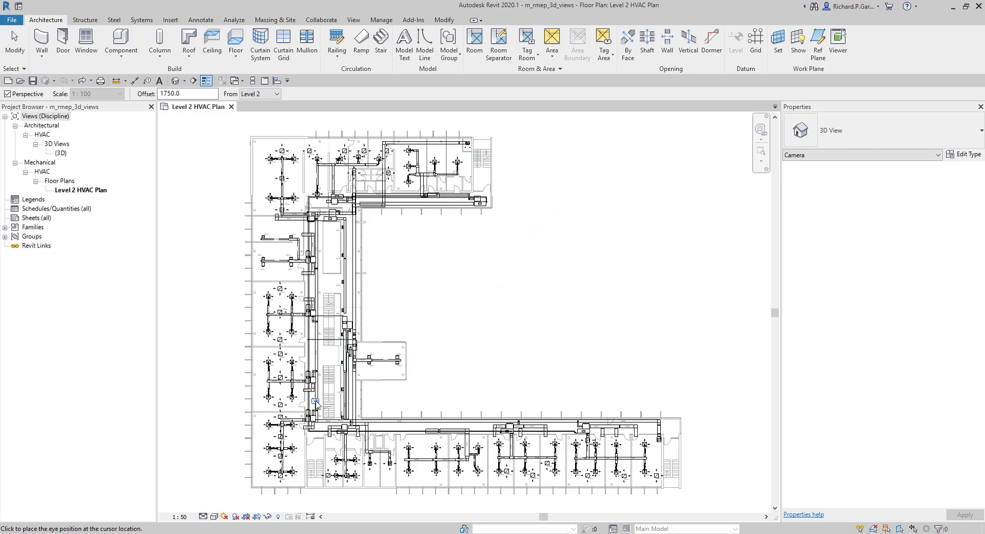
middle_drag(338, 259, 338, 259)
scroll(337, 259, up, 1)
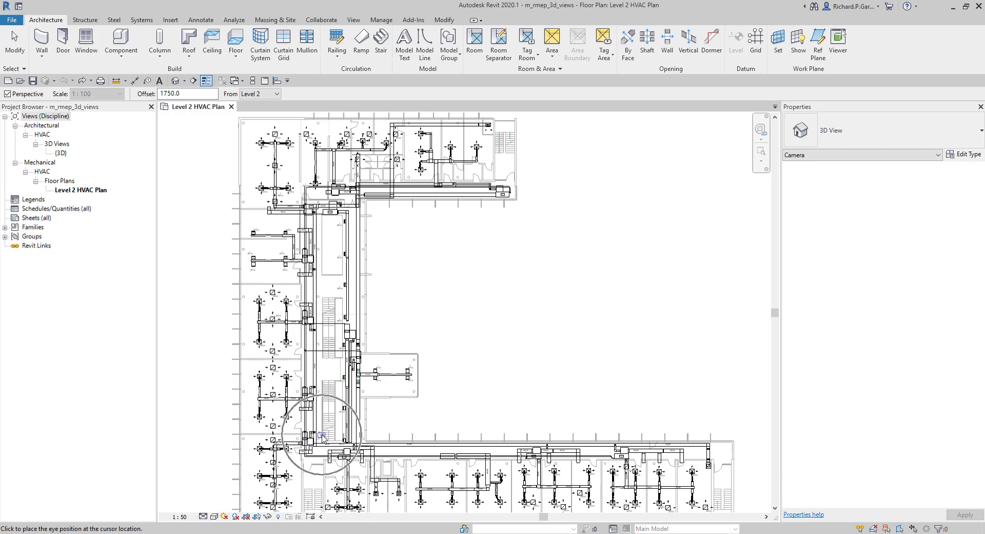
click(322, 435)
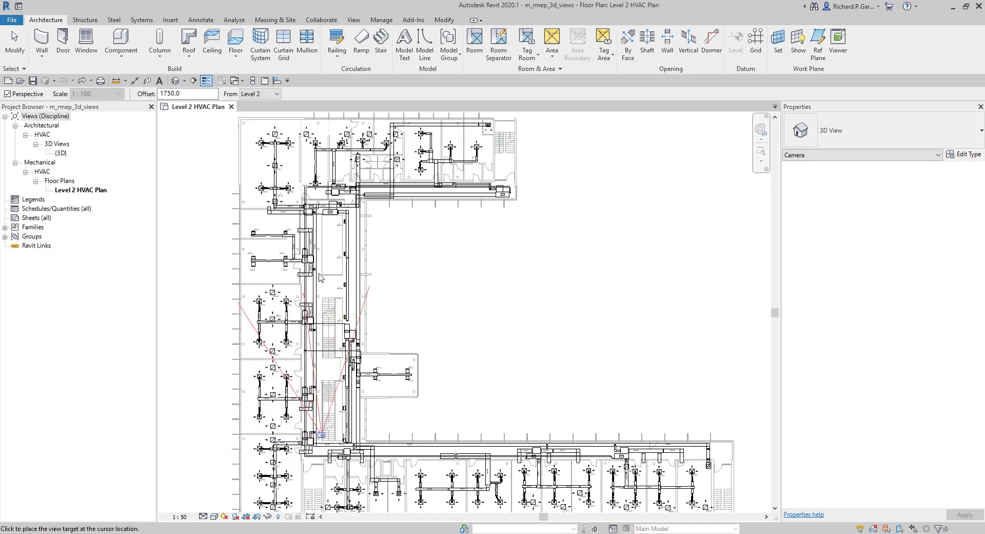
click(326, 218)
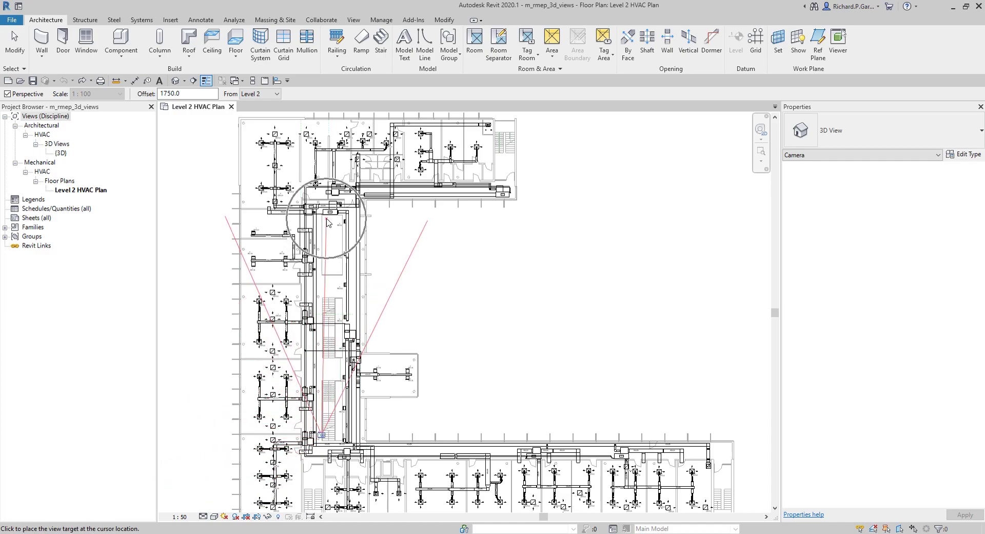
click(327, 222)
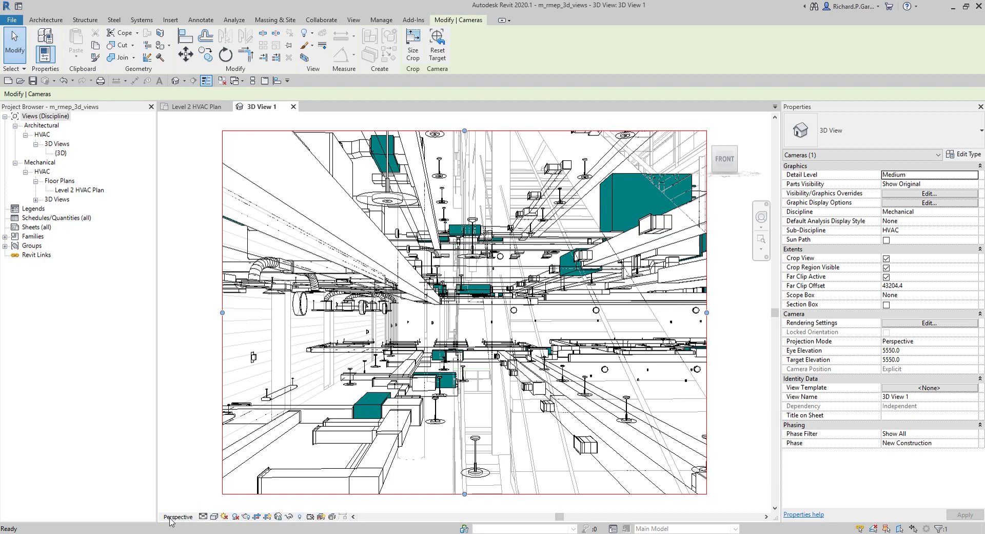
Set the detail level of the new camera view to Fine.
click(201, 517)
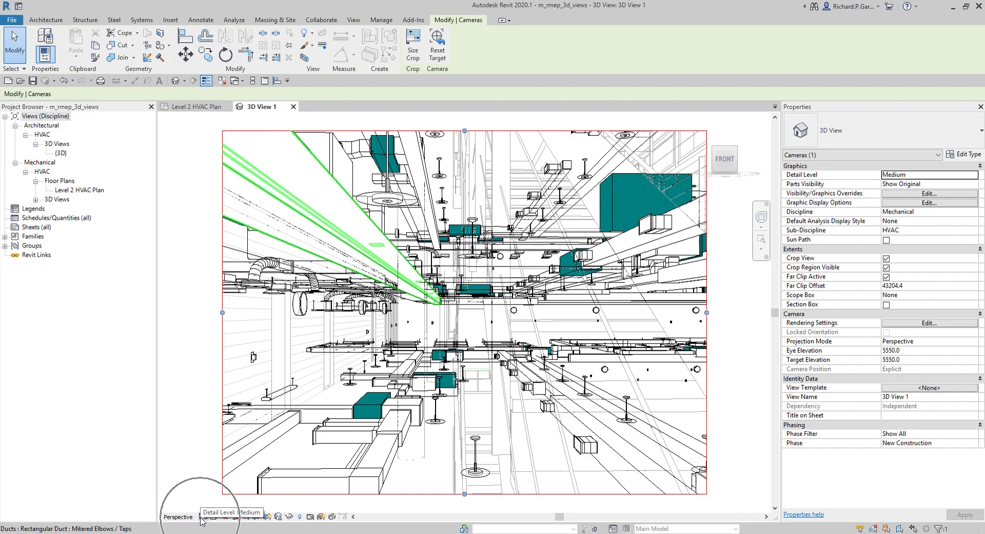
scroll(363, 340, up, 1)
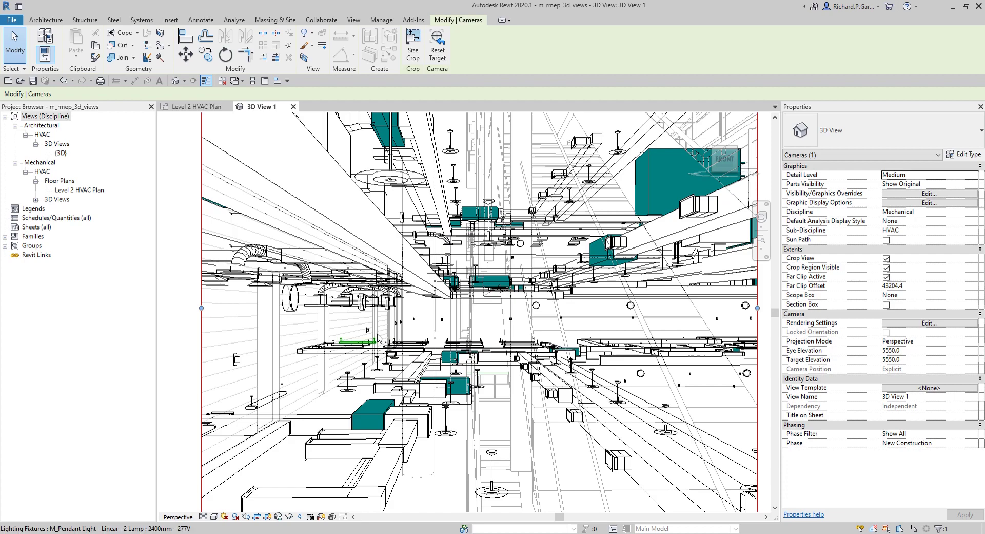
click(204, 517)
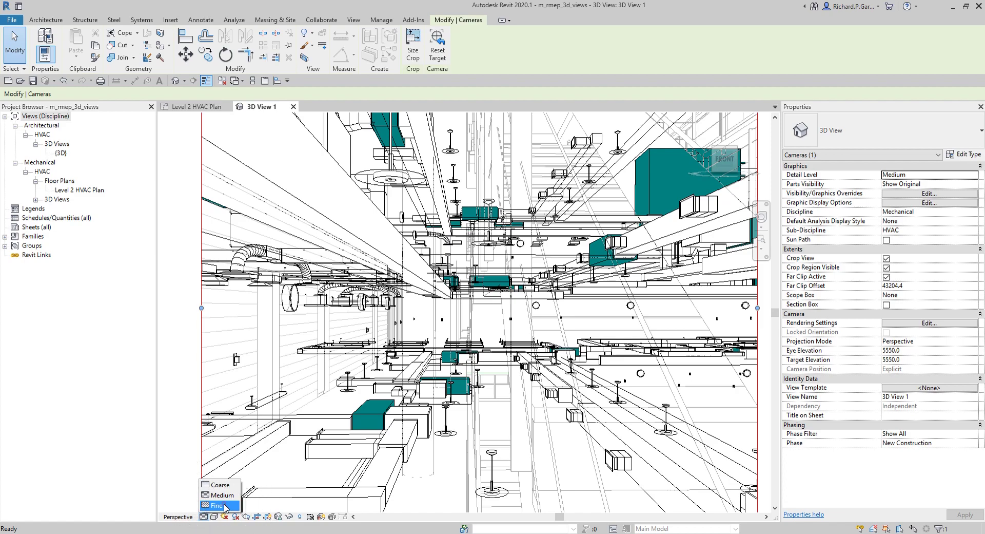
click(225, 506)
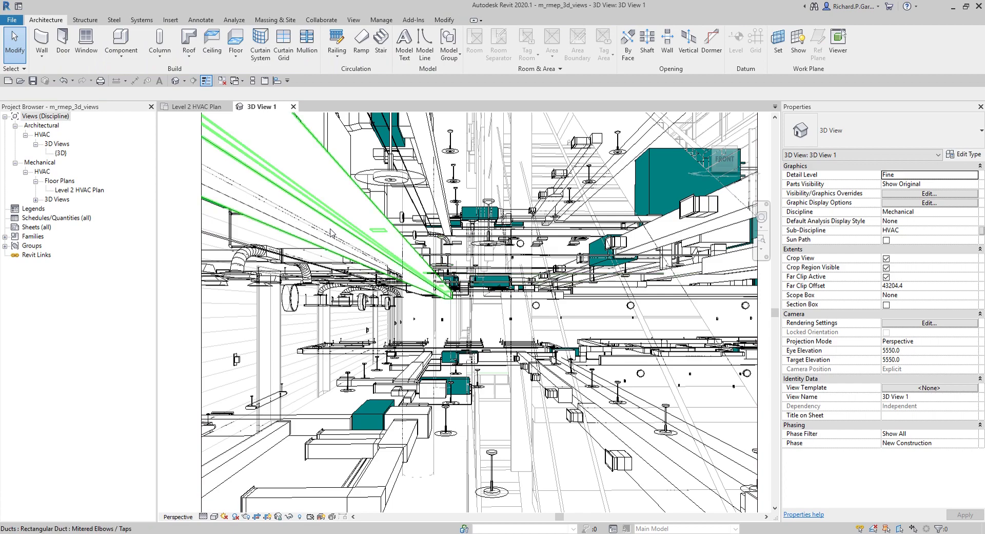
Inspect the vertical pipe beside the flexible duct closely and switch the view's detail level to Medium.
click(203, 517)
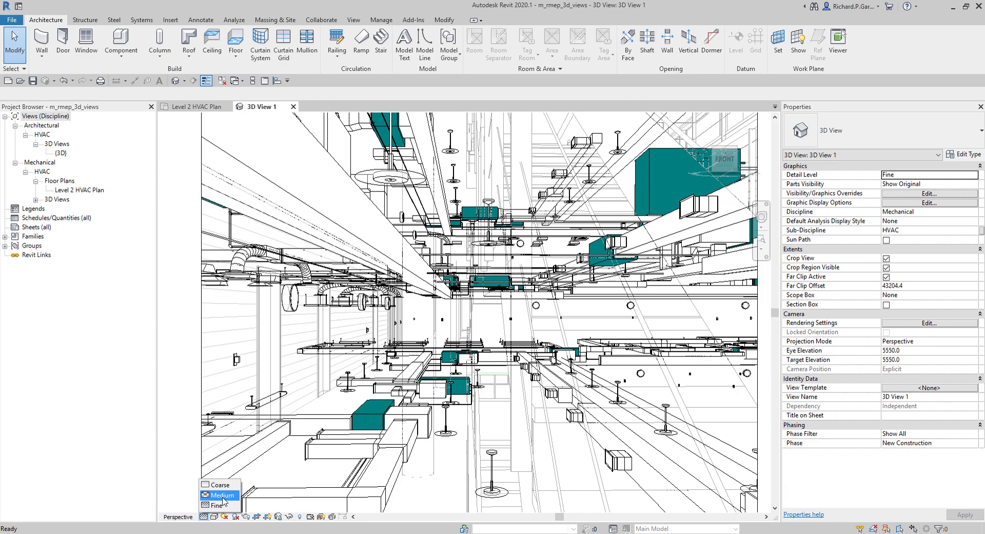
click(229, 224)
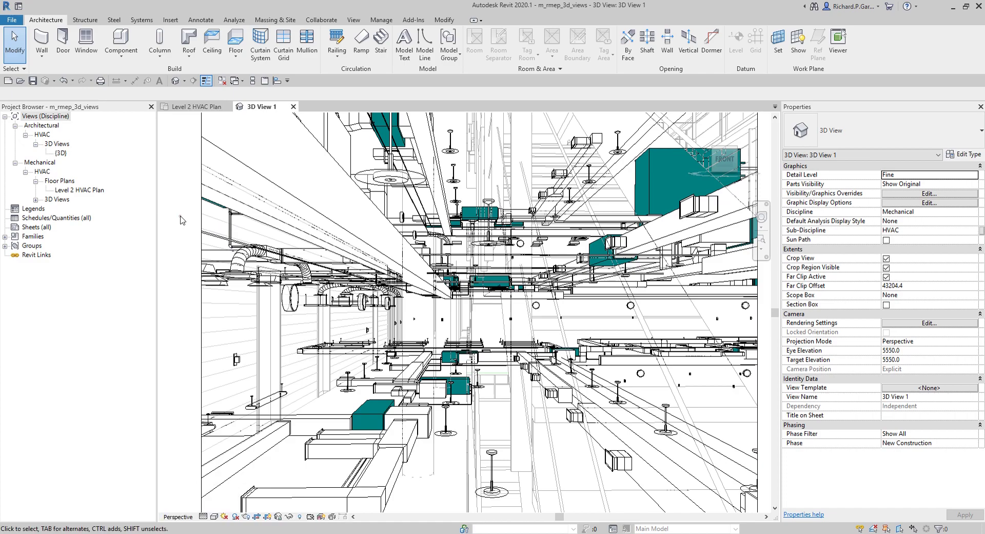
scroll(236, 233, up, 5)
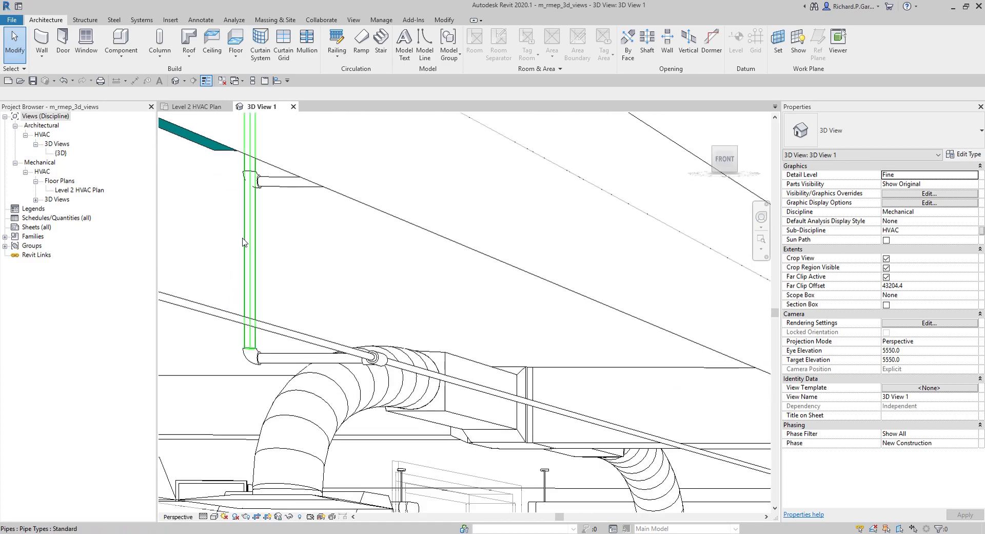
click(203, 516)
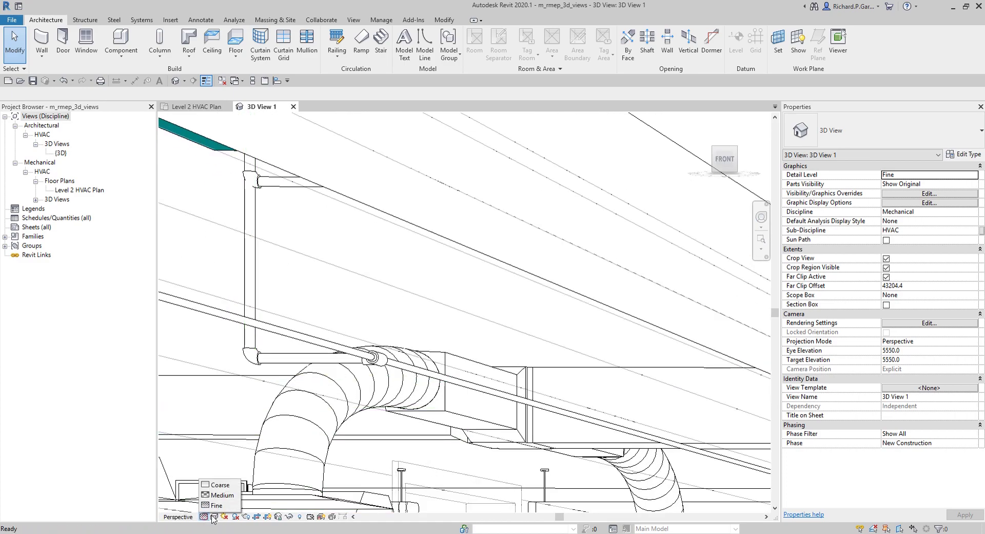
click(214, 516)
click(204, 516)
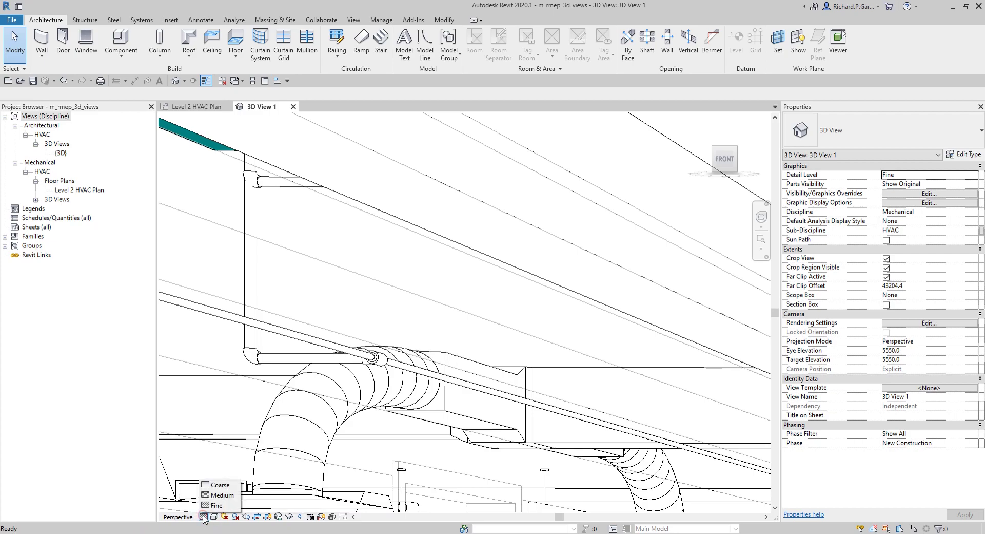
click(222, 494)
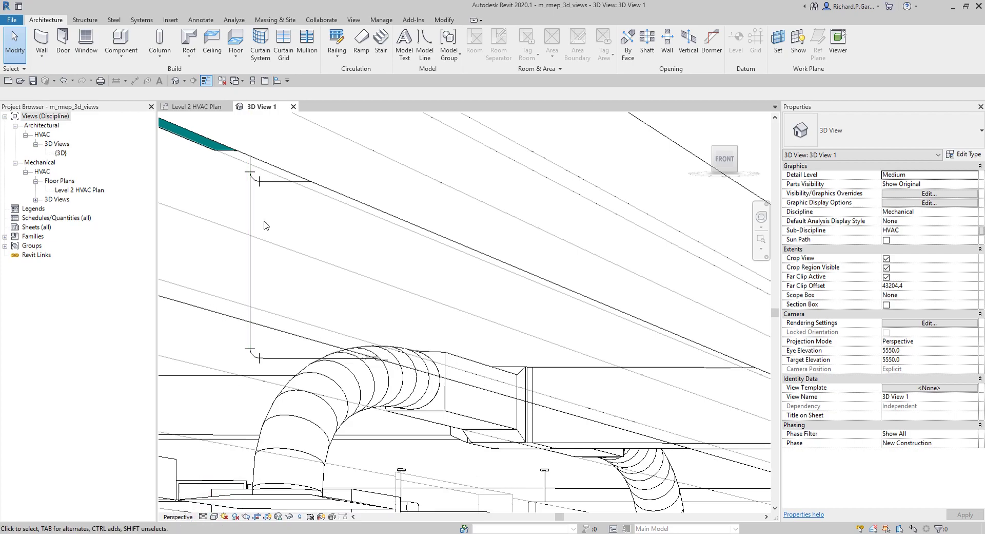
Try the Coarse detail level on the camera view's ducts and pipes, and go back to Fine.
scroll(262, 228, down, 4)
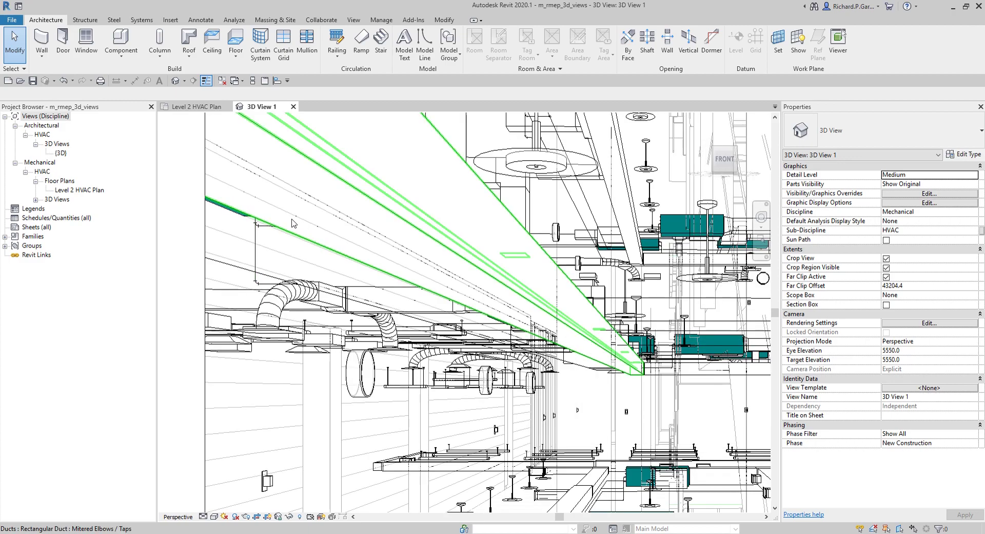
click(205, 516)
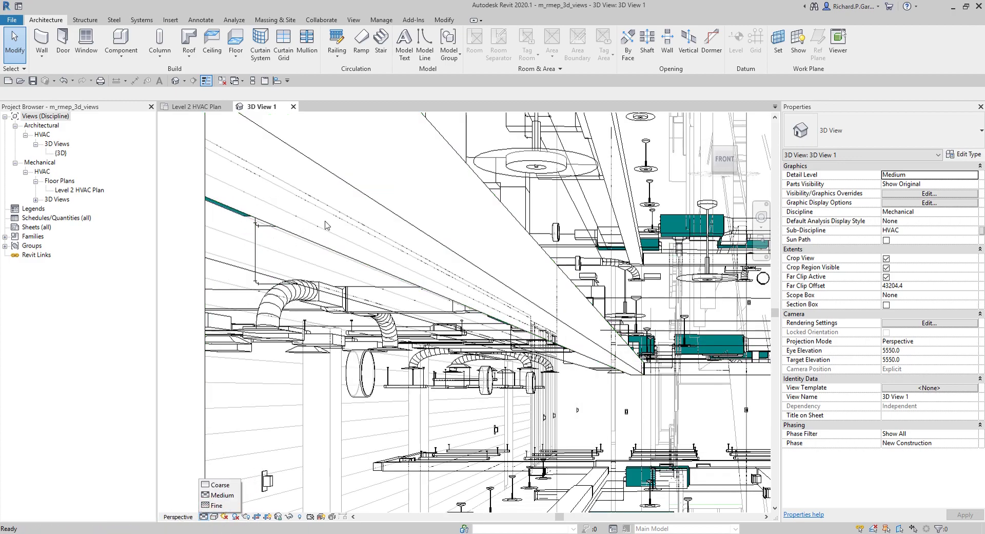
click(220, 485)
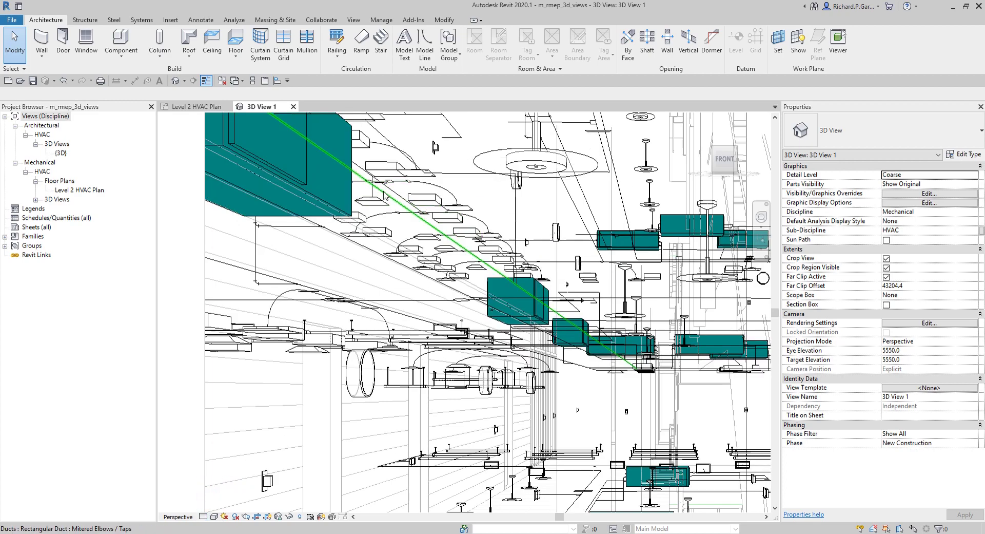
click(203, 516)
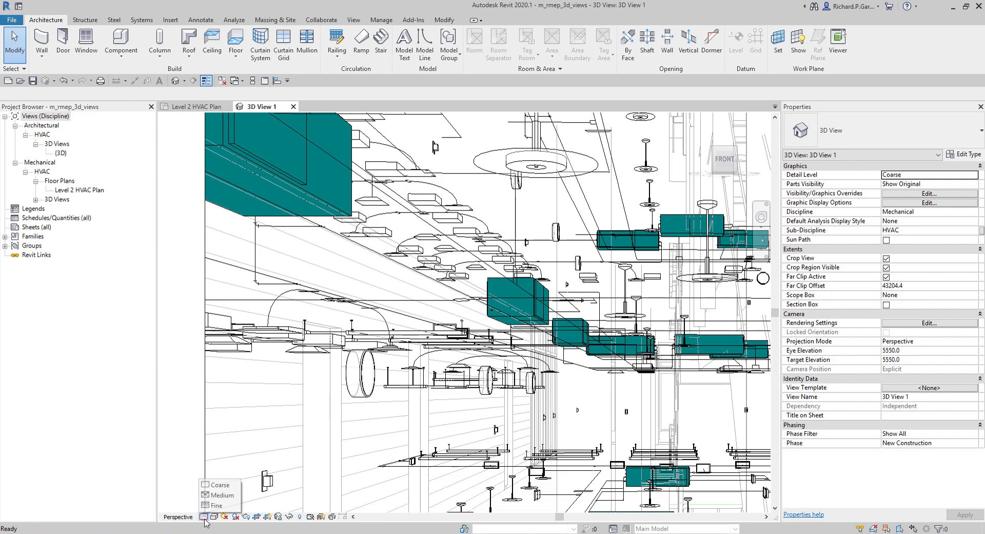
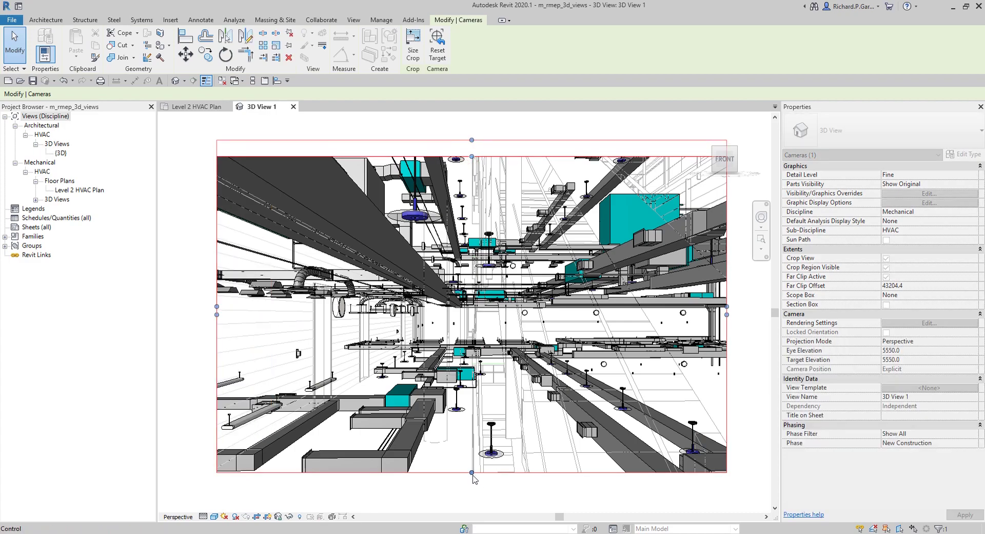
Extend the lower edge of the camera view's crop region slightly downward and rename the view HALLWAY PERSPECTIVE.
drag(471, 472, 471, 483)
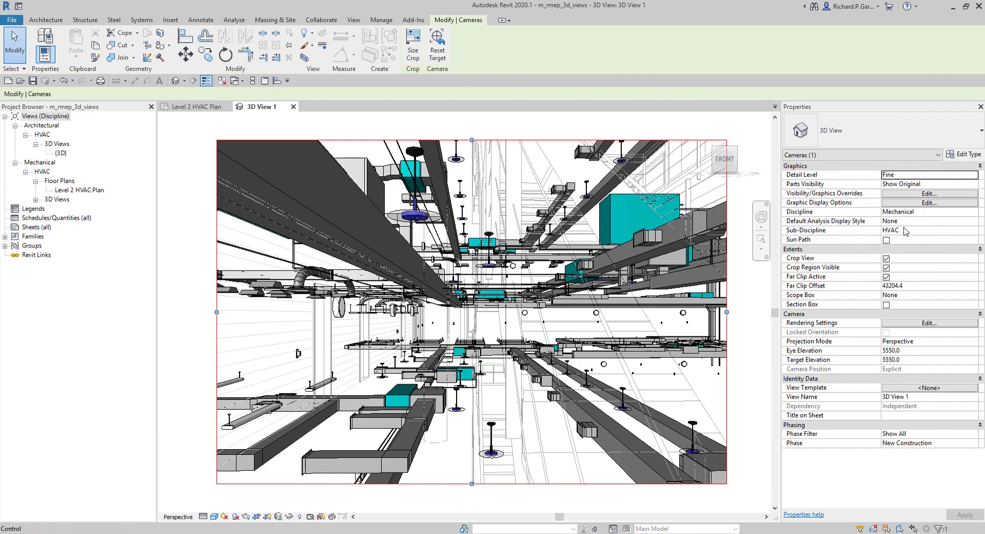
click(35, 200)
click(67, 209)
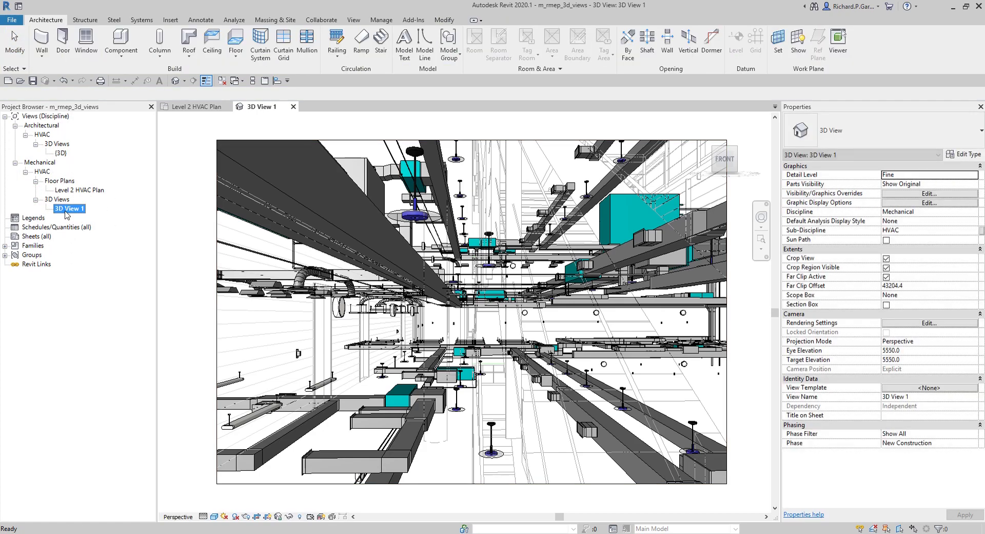
right_click(66, 211)
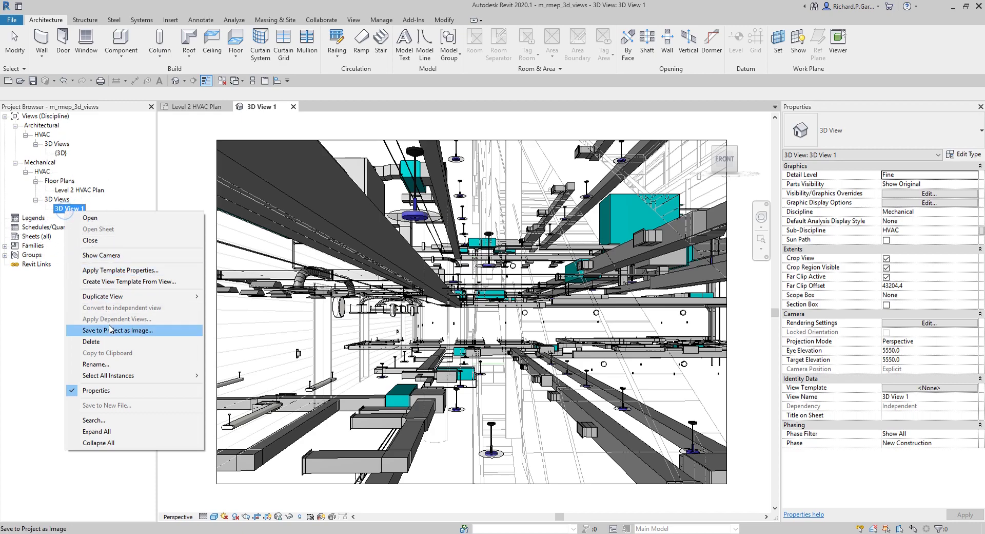
click(101, 364)
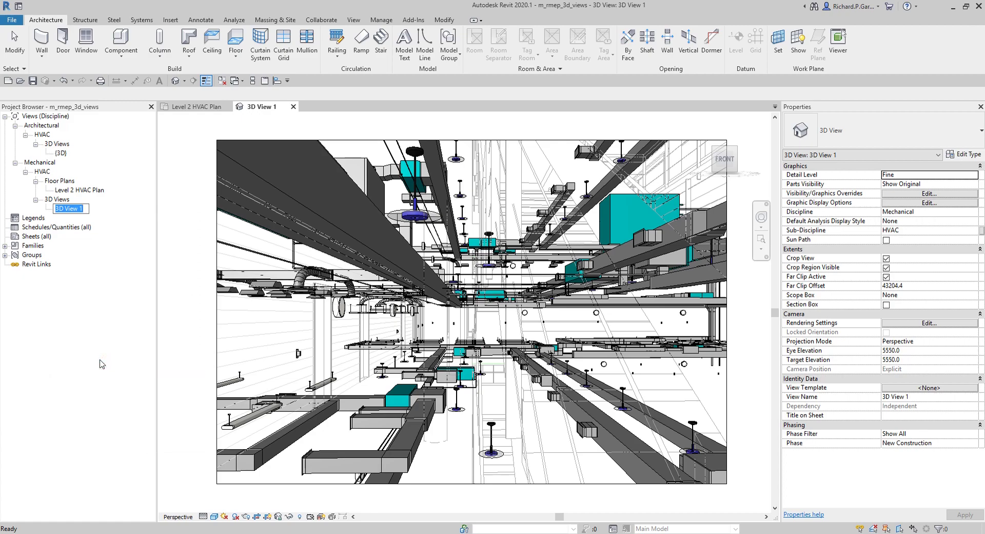
text(hAL)
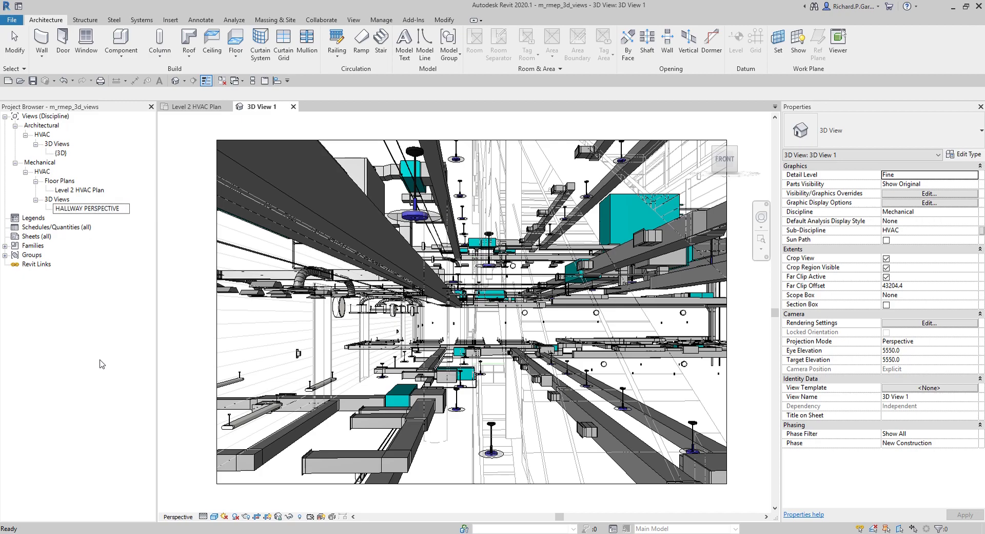
key(Return)
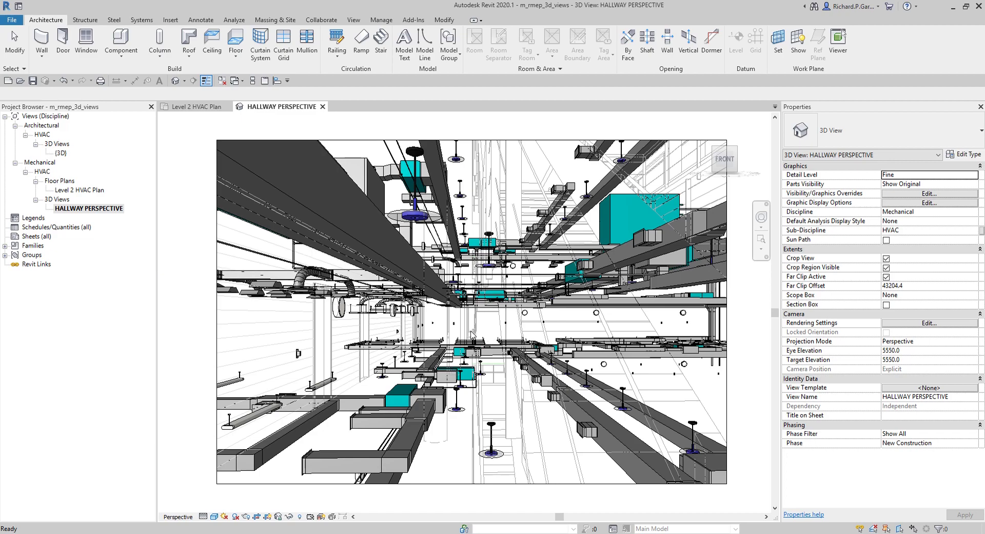
click(455, 307)
click(414, 312)
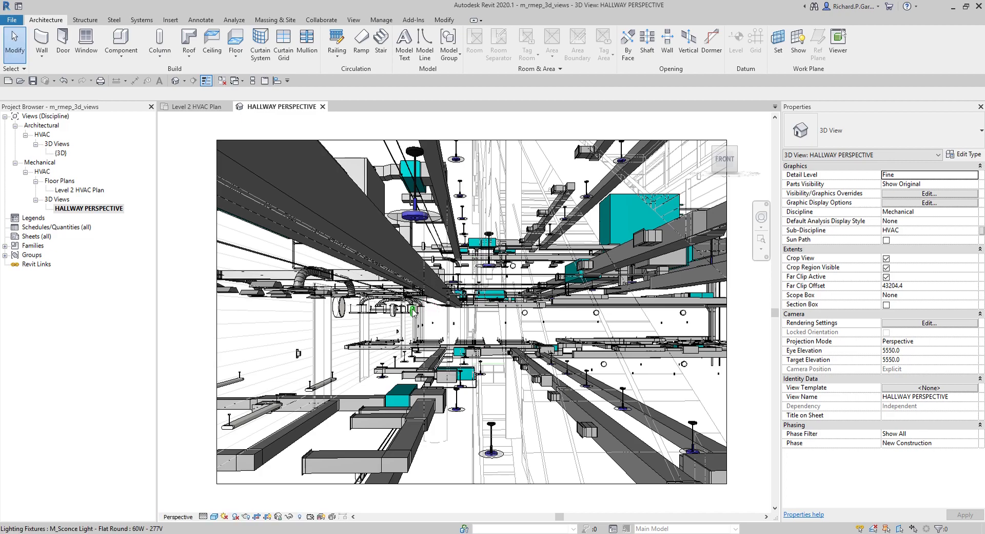
click(414, 311)
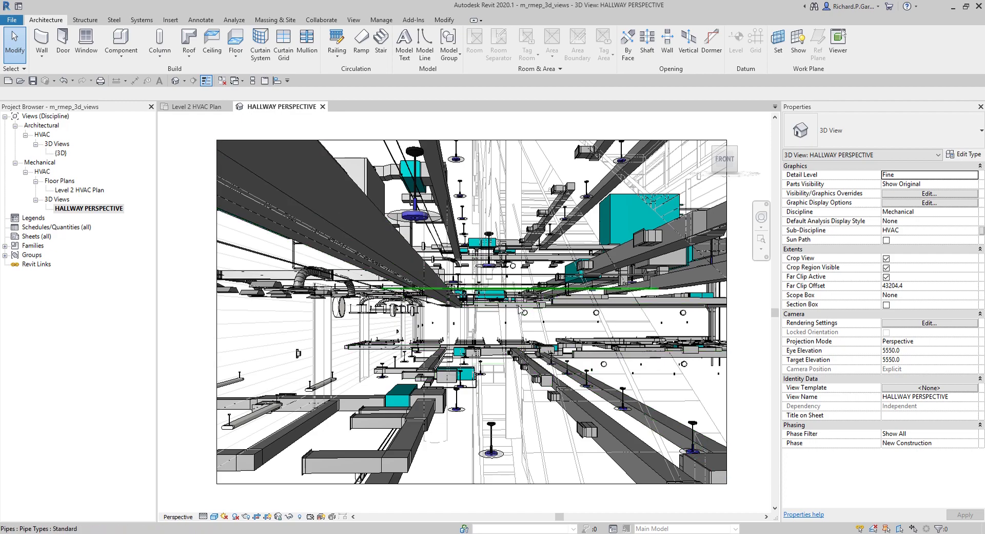
click(767, 205)
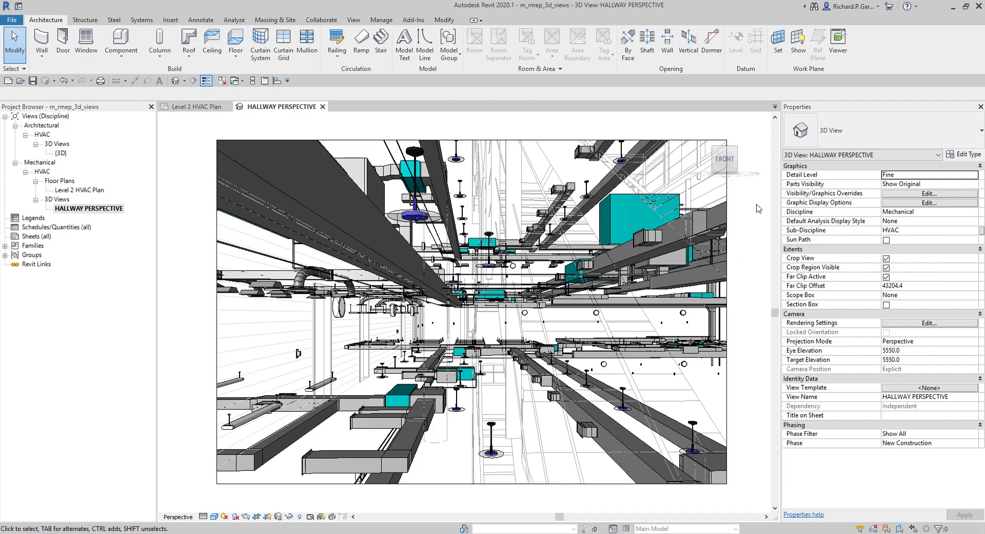
Show the navigation bar in the HALLWAY PERSPECTIVE view and activate the full navigation wheel.
click(354, 20)
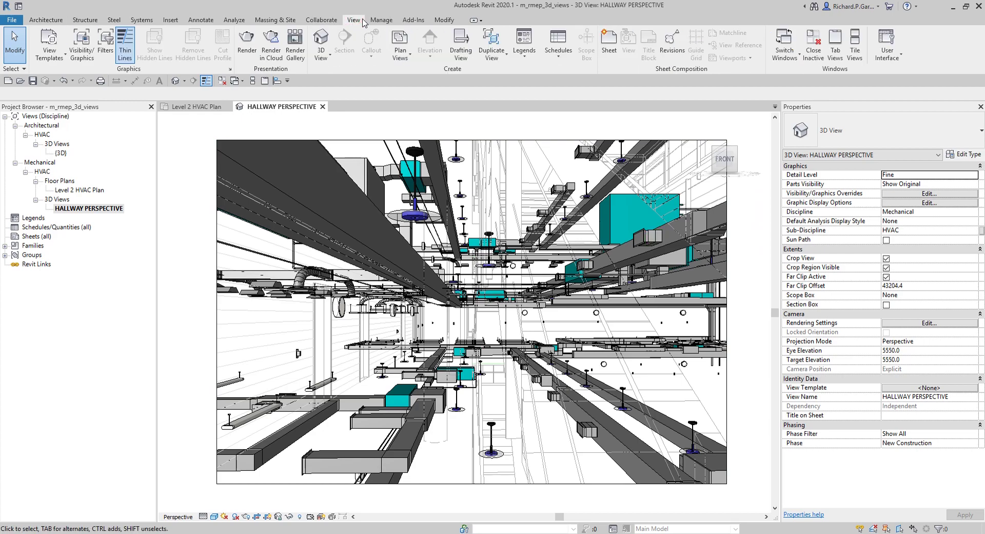
click(898, 58)
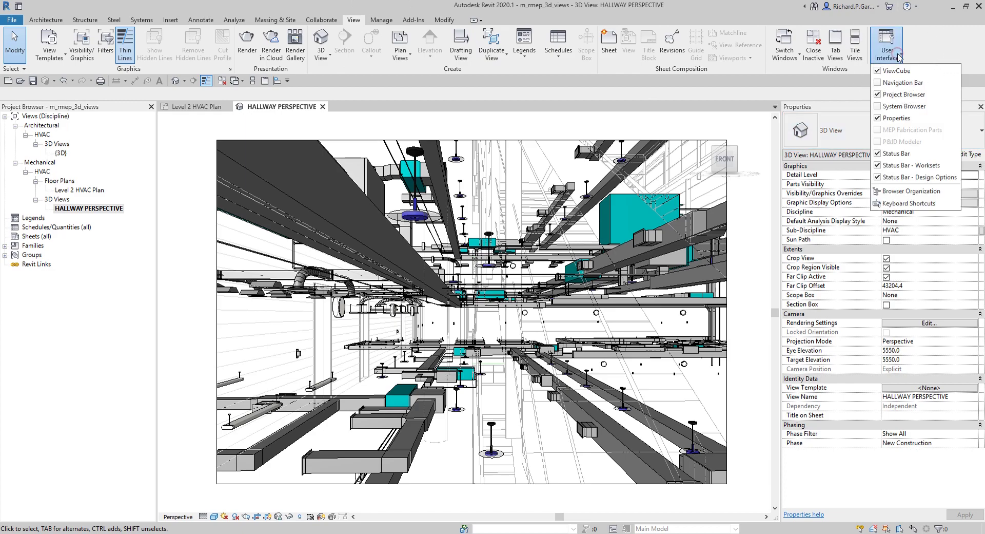
click(880, 83)
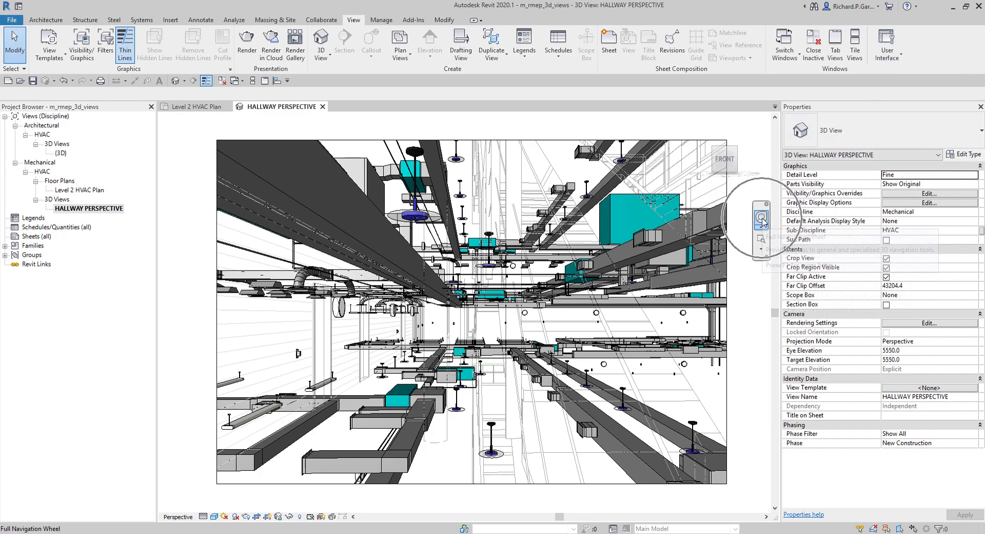
click(762, 222)
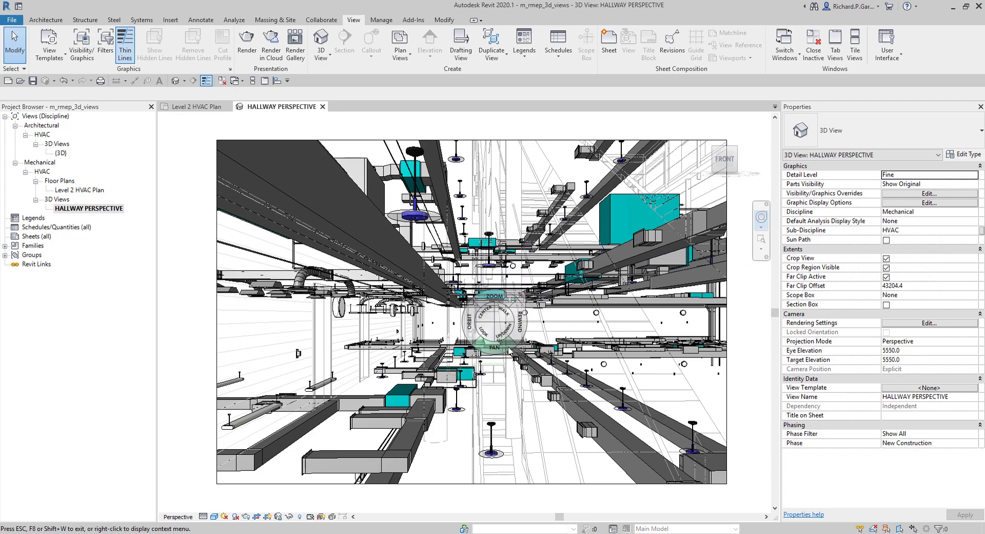
Reposition the hallway camera to an angled view of the ducts with the wheel's Orbit, Look, Center, Up/Down and Pan tools.
mouse_move(471, 329)
mouse_down()
mouse_move(490, 336)
mouse_move(414, 329)
mouse_move(474, 327)
mouse_move(468, 433)
mouse_move(472, 409)
mouse_move(420, 396)
mouse_move(533, 418)
mouse_move(480, 395)
mouse_move(331, 415)
mouse_move(461, 390)
mouse_move(466, 425)
mouse_move(460, 396)
mouse_move(362, 413)
mouse_up()
drag(361, 412, 411, 379)
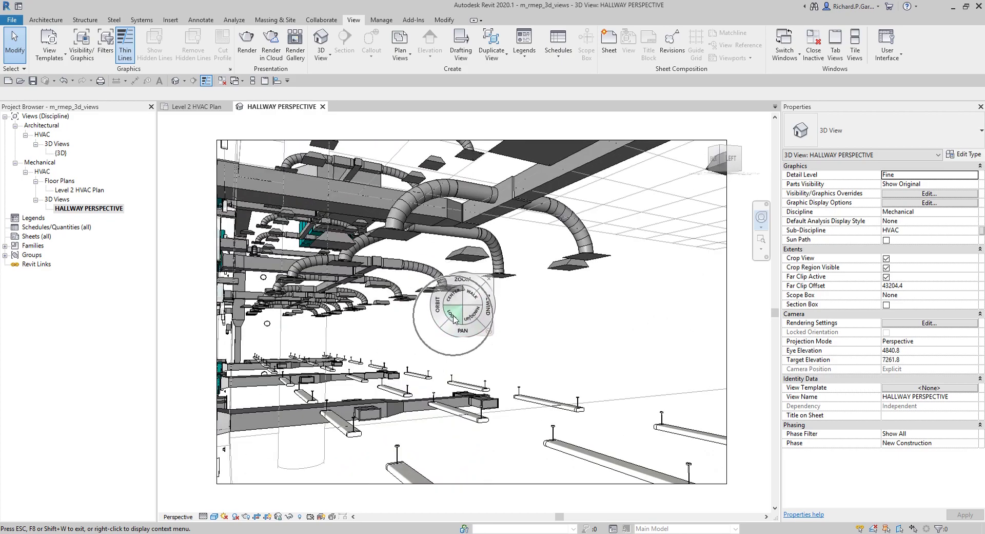
mouse_move(453, 319)
mouse_down()
mouse_move(183, 347)
mouse_move(195, 354)
mouse_move(315, 314)
mouse_move(503, 316)
mouse_move(242, 307)
mouse_move(299, 327)
mouse_move(447, 336)
mouse_up()
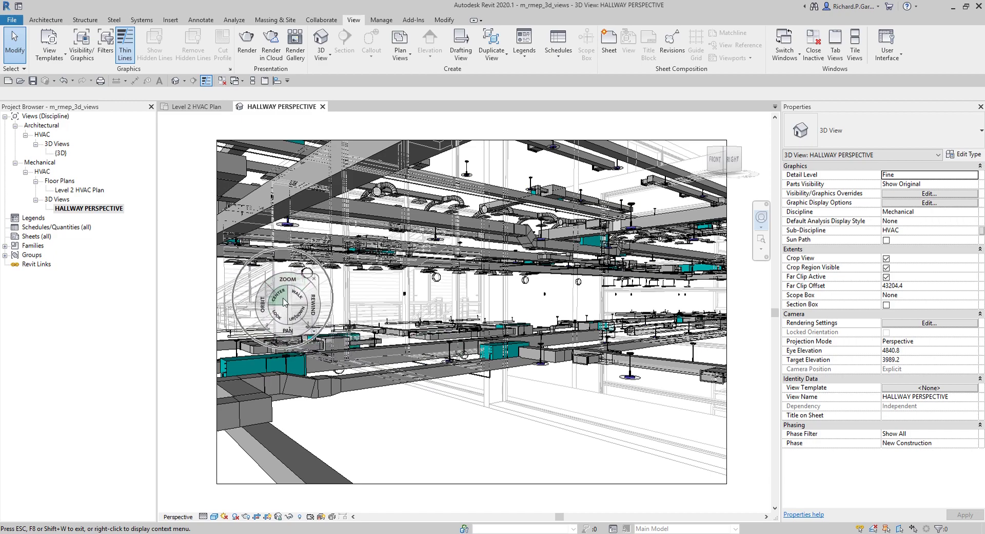
click(284, 302)
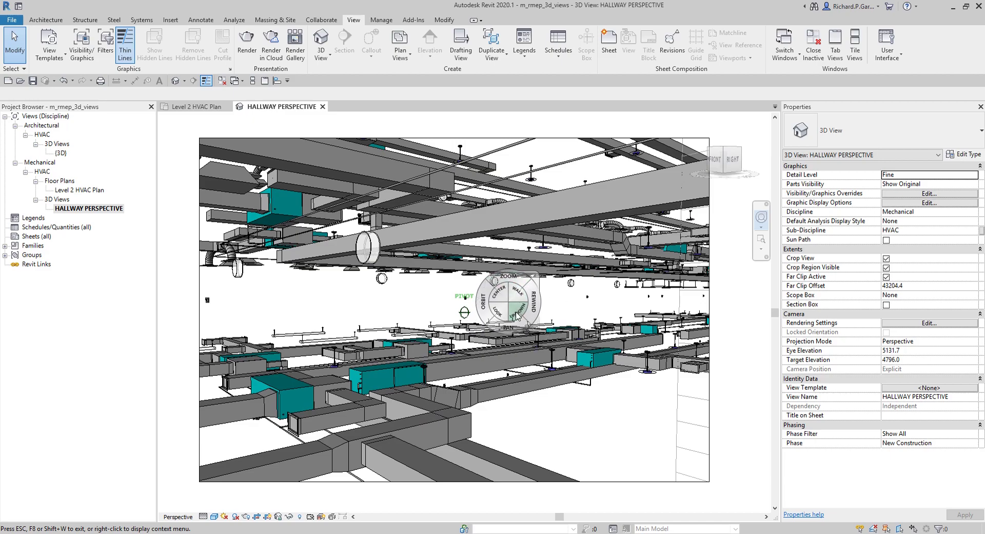
drag(516, 315, 516, 290)
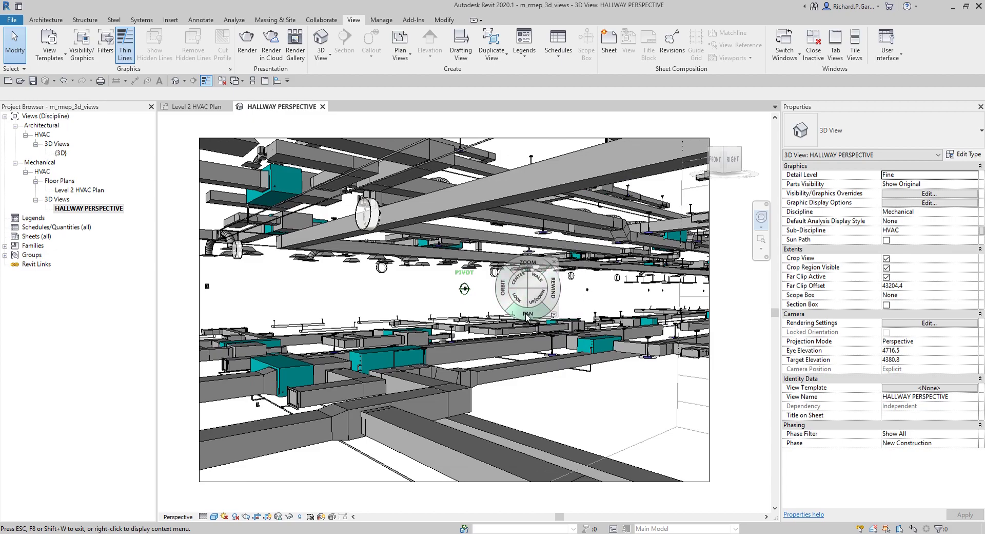
drag(527, 317, 577, 285)
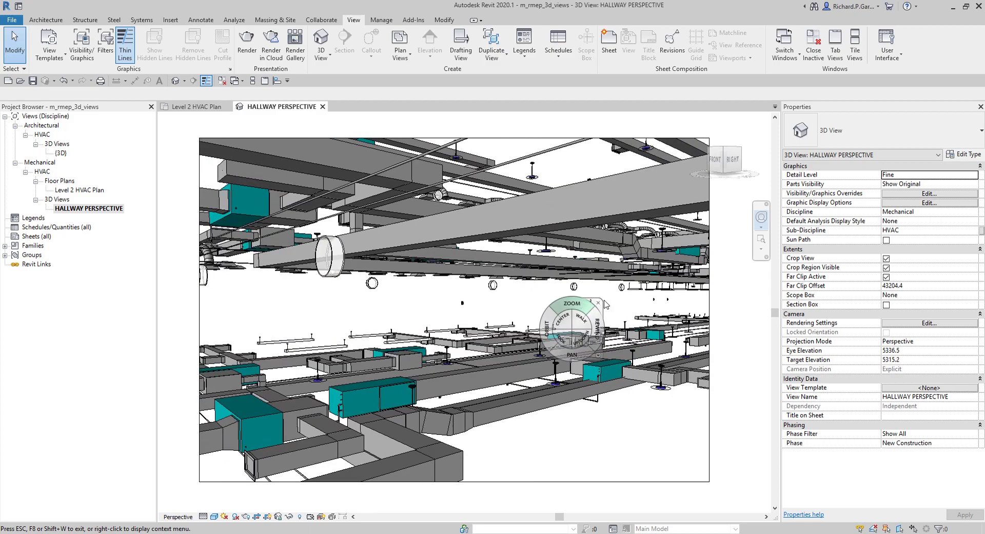
View the Level 2 HVAC Plan and return to the HALLWAY PERSPECTIVE view.
click(101, 210)
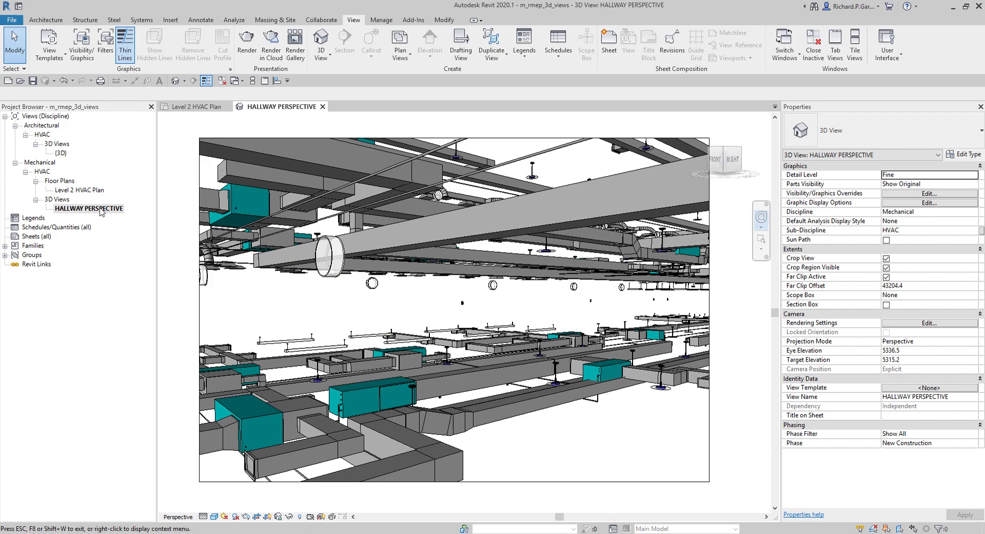
double_click(90, 191)
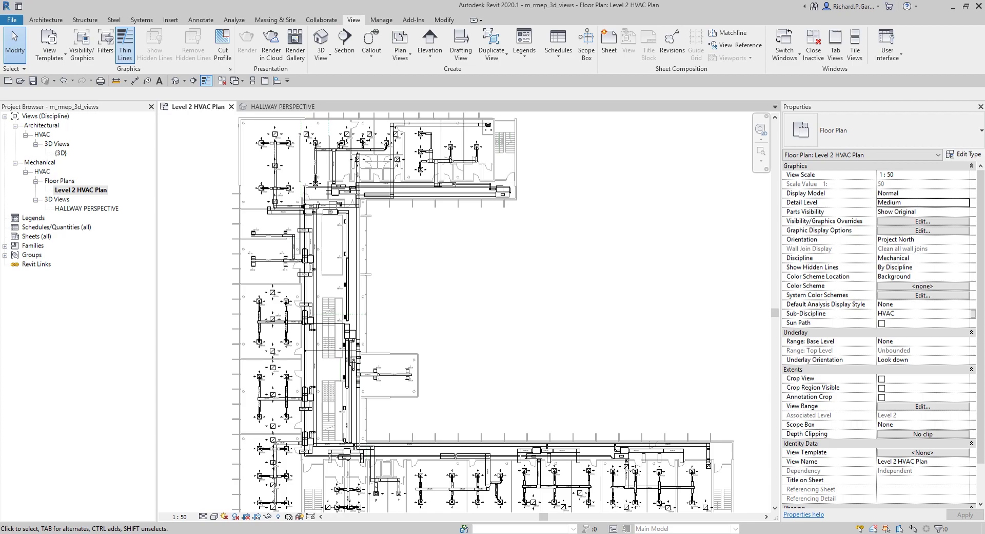
double_click(87, 208)
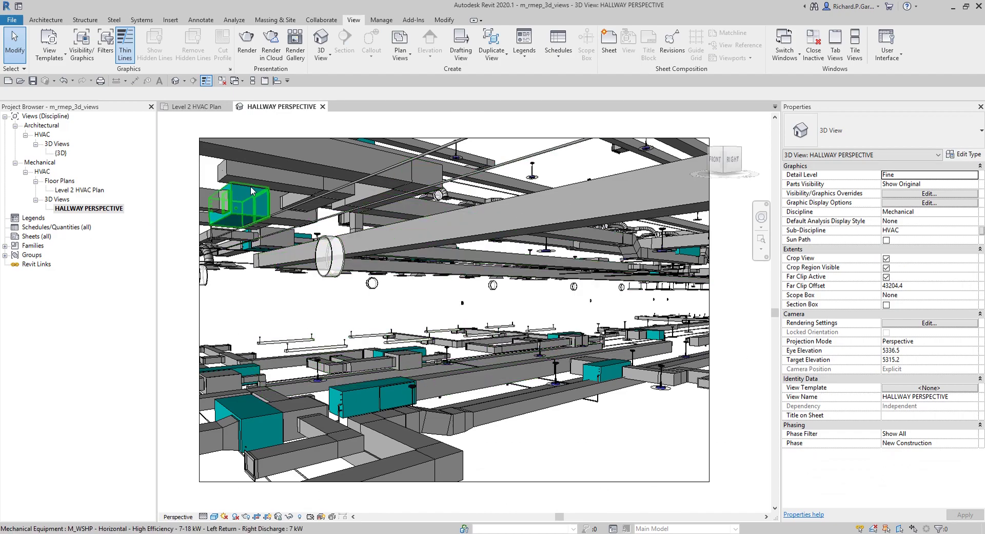
Open the default 3D view of the building and hide its crop region.
click(175, 81)
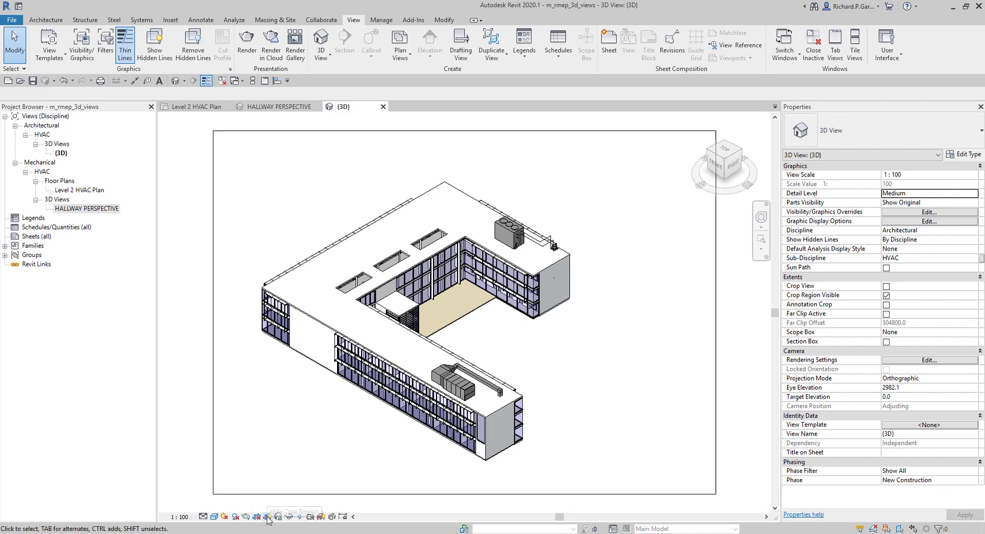
click(267, 516)
Examine the building's exterior and rooftop equipment from several angles in the default 3D view.
scroll(513, 367, up, 3)
middle_drag(502, 368, 642, 347)
scroll(554, 331, up, 3)
scroll(638, 341, down, 2)
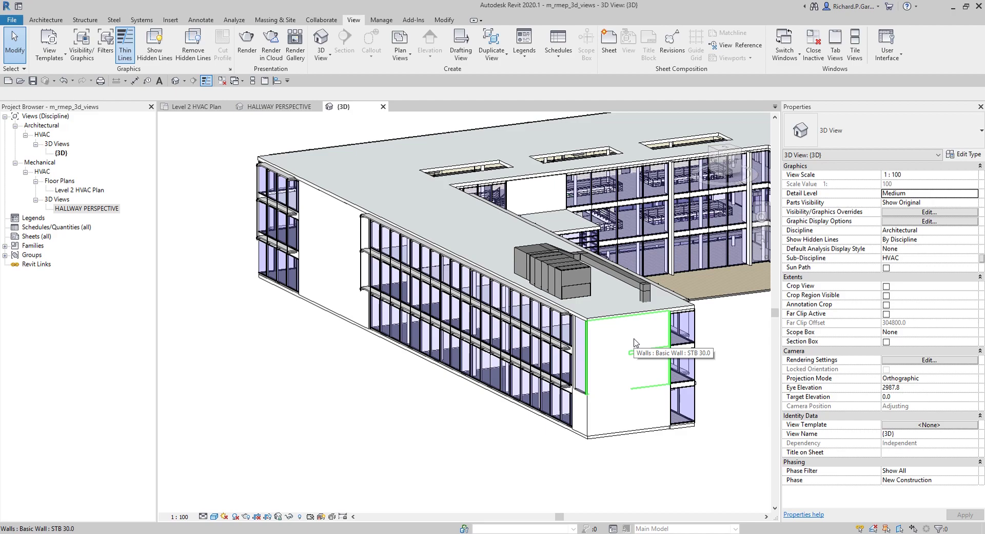
shift+middle_drag(600, 336, 361, 295)
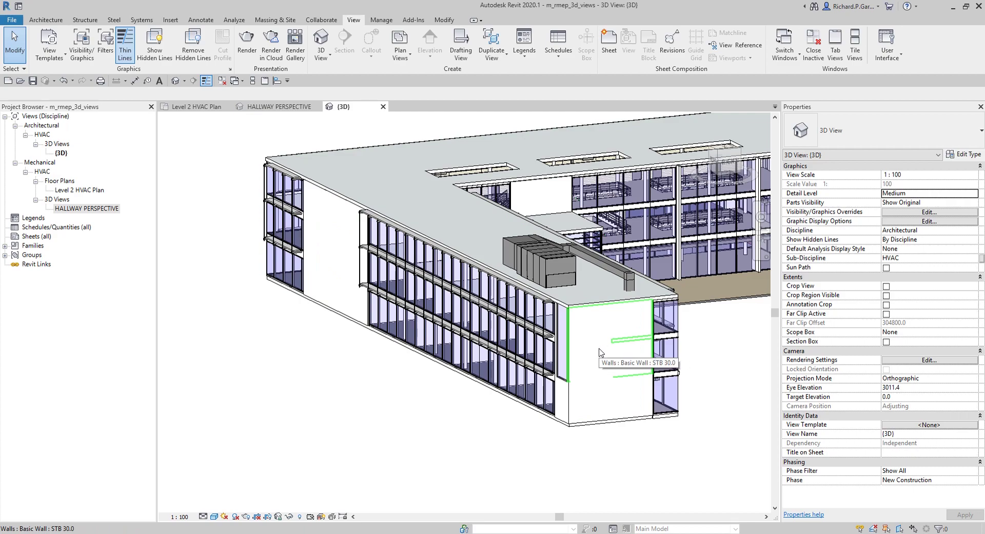
shift+middle_drag(325, 213, 307, 213)
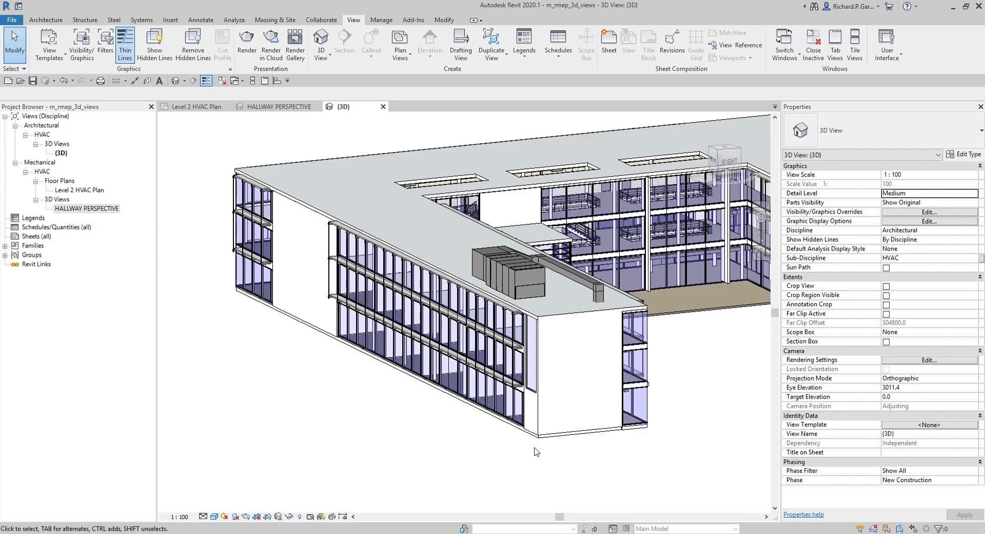
shift+middle_drag(538, 451, 308, 318)
Create a non-perspective camera view from the Level 2 HVAC Plan, with its eye in the upper-left room and its target straight down the left wing.
click(87, 191)
double_click(88, 191)
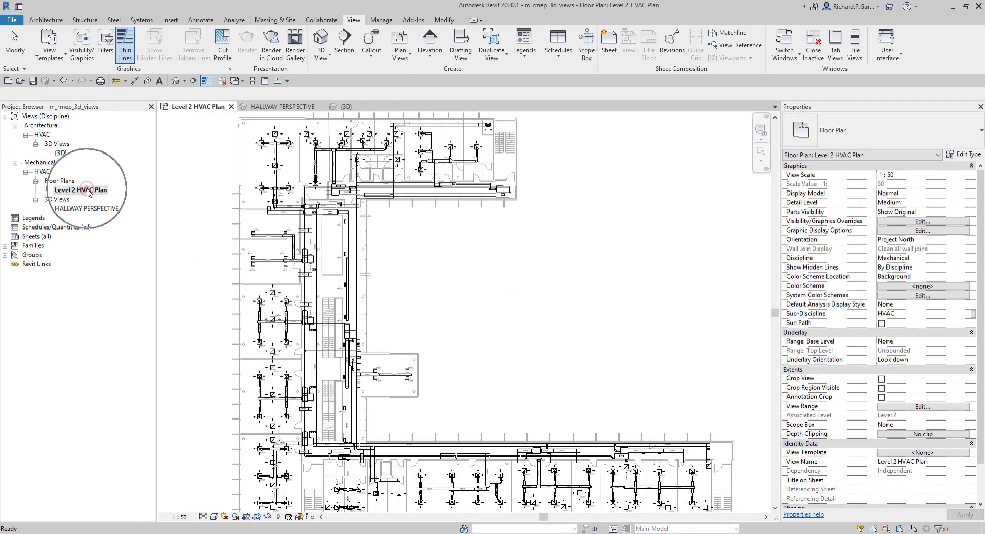
click(184, 81)
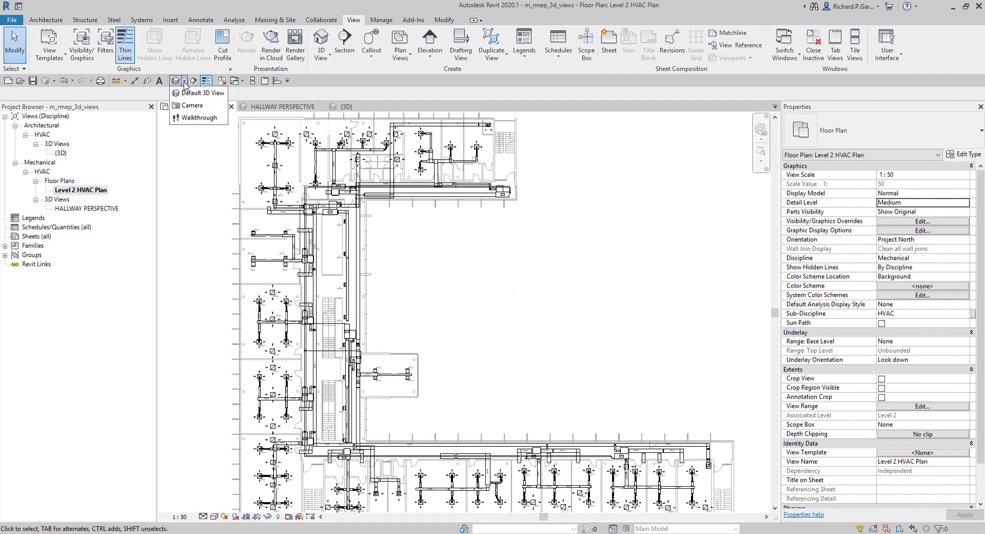
click(193, 105)
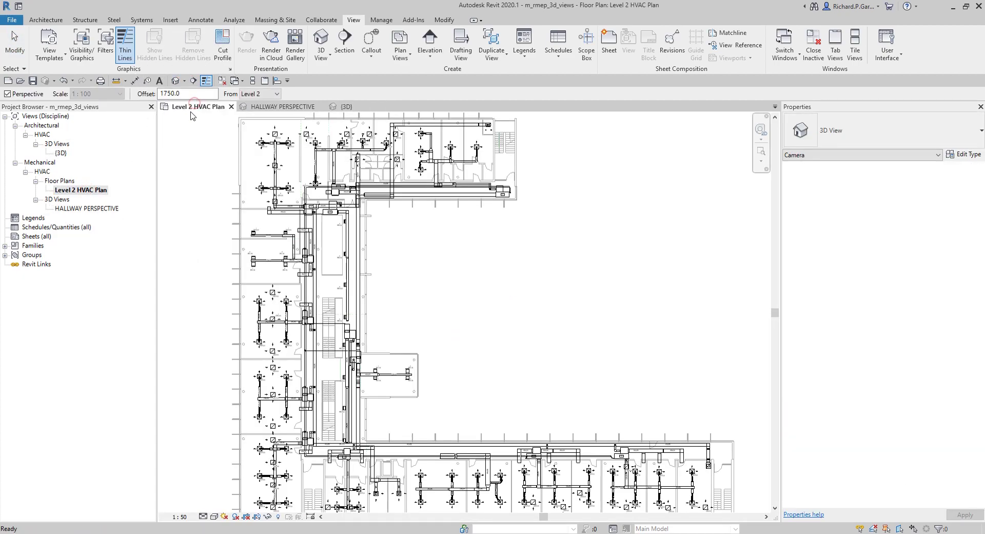
click(12, 97)
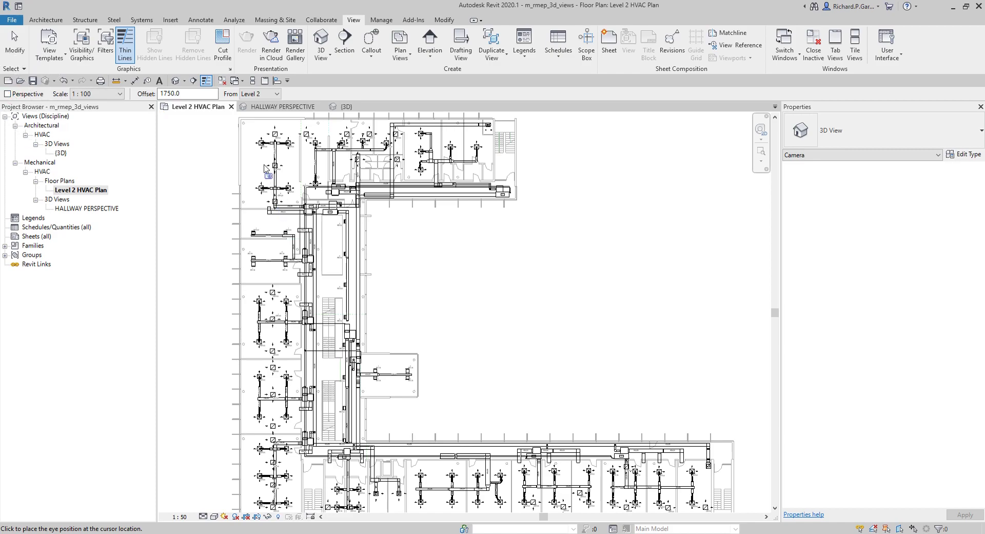
click(285, 155)
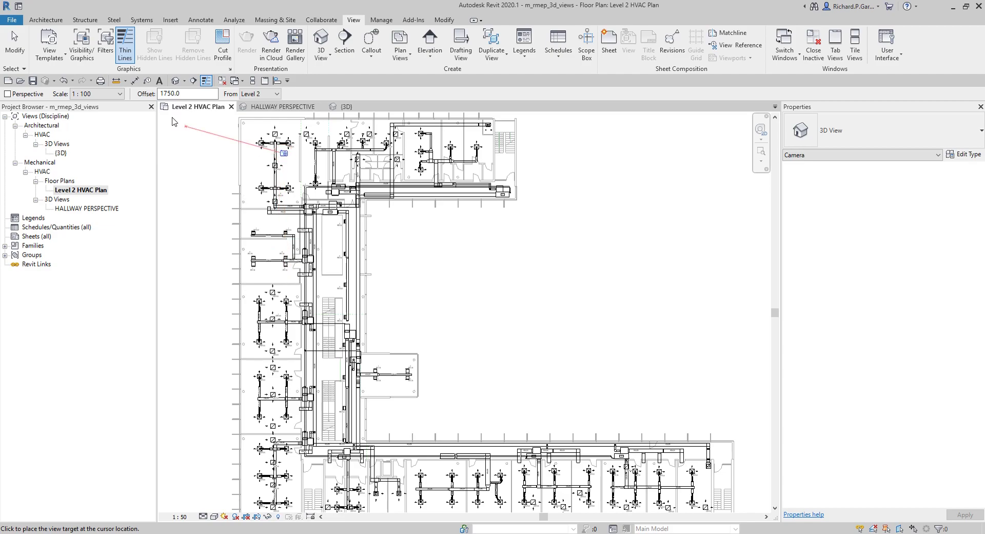
click(90, 95)
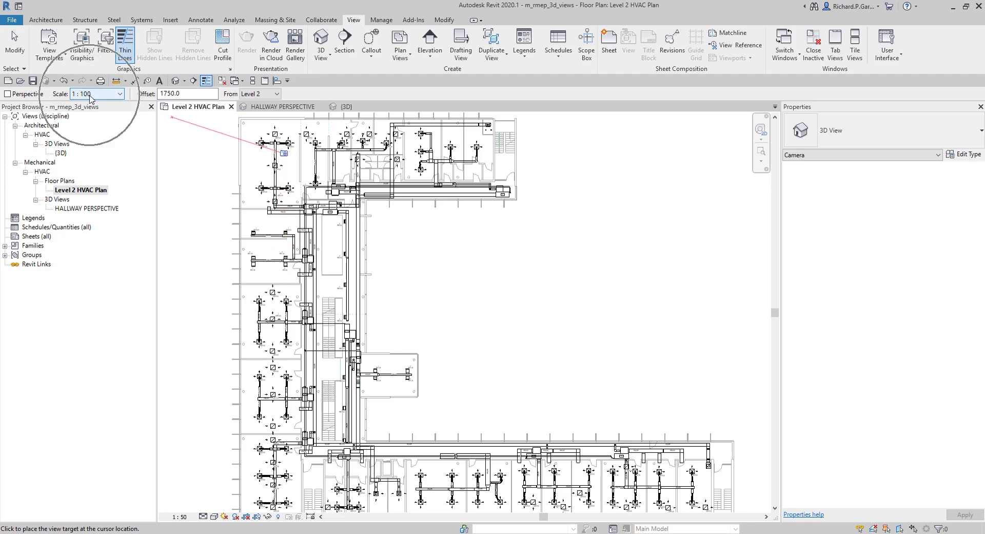
click(20, 97)
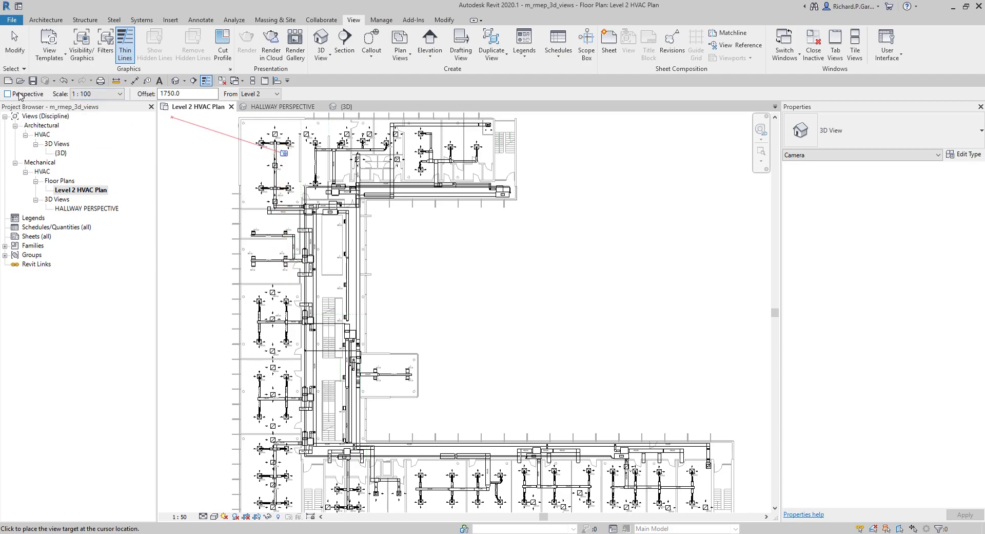
click(277, 361)
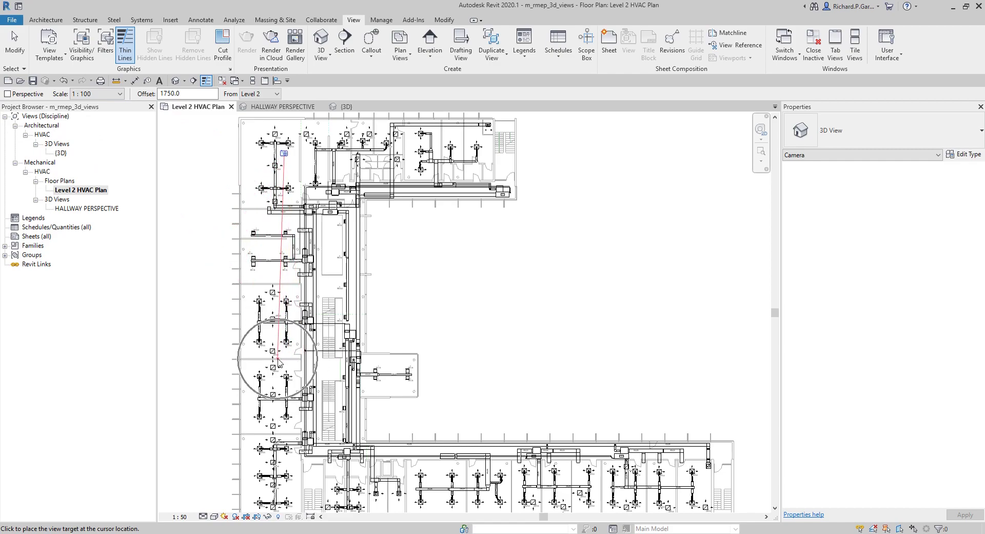
click(278, 361)
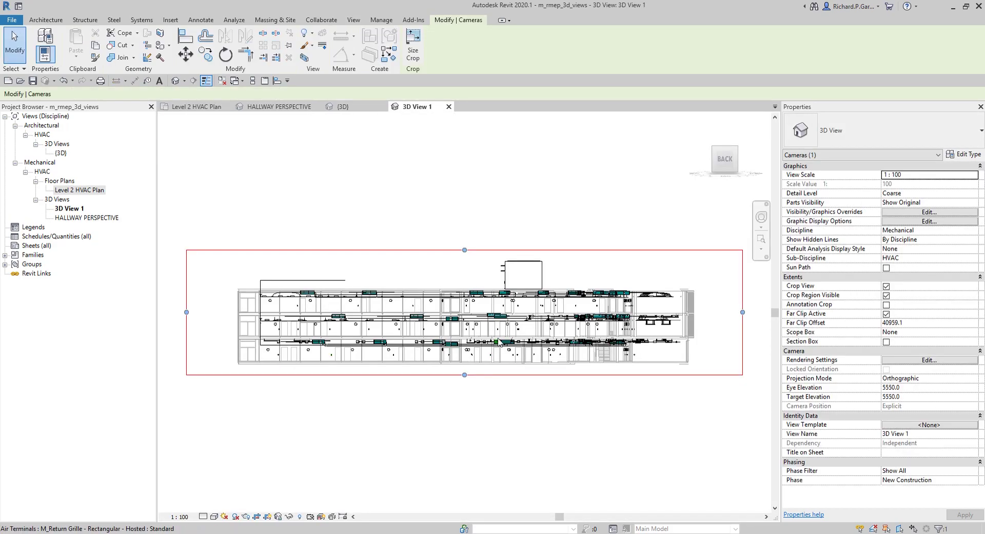
Examine the ducts and equipment on all floors in the new orthographic camera view, including from a slightly rotated angle.
scroll(320, 292, up, 4)
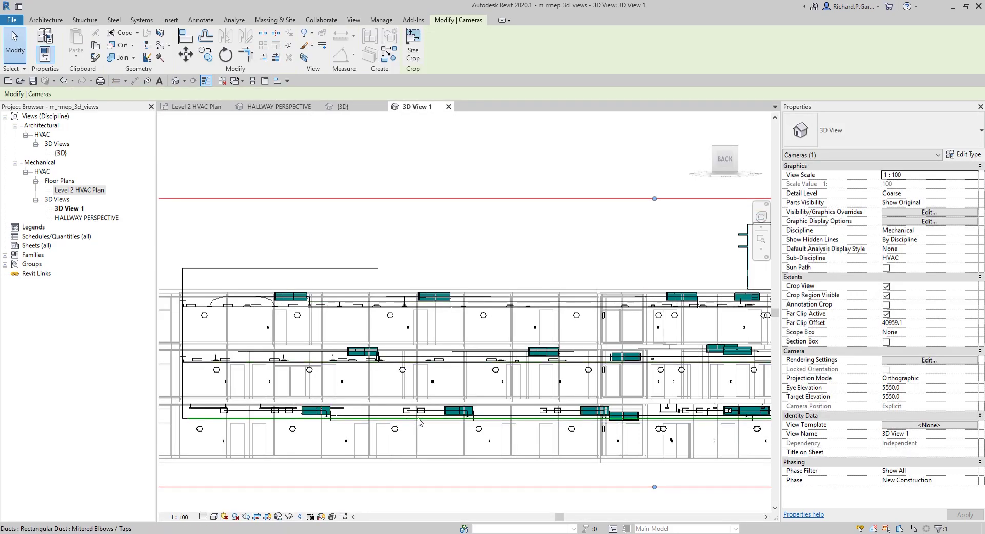
scroll(359, 383, down, 3)
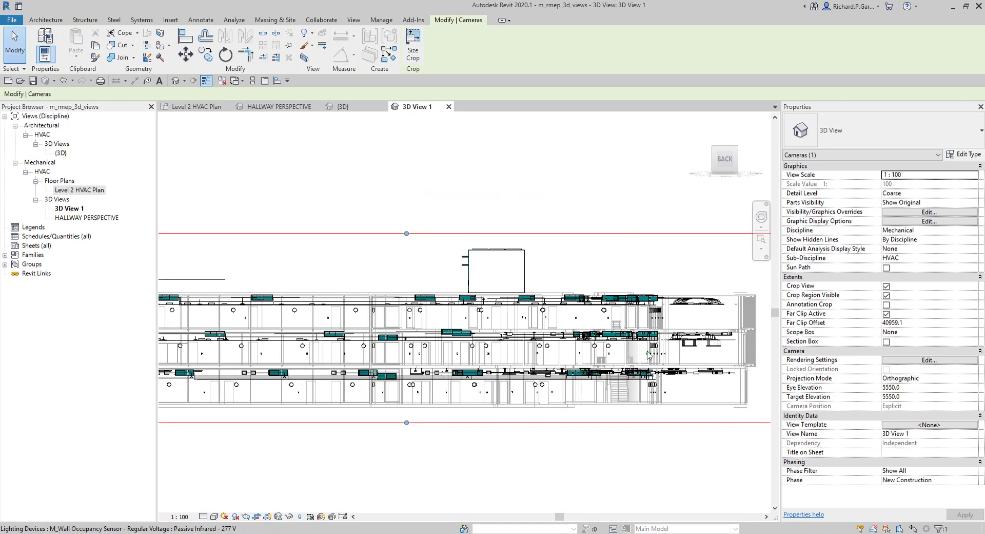
middle_drag(333, 336, 403, 326)
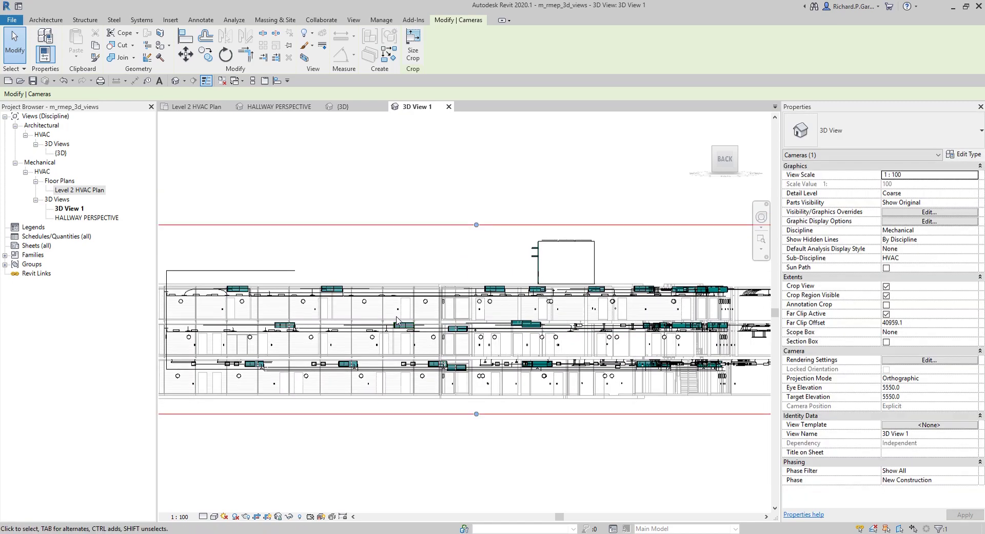
scroll(431, 308, down, 3)
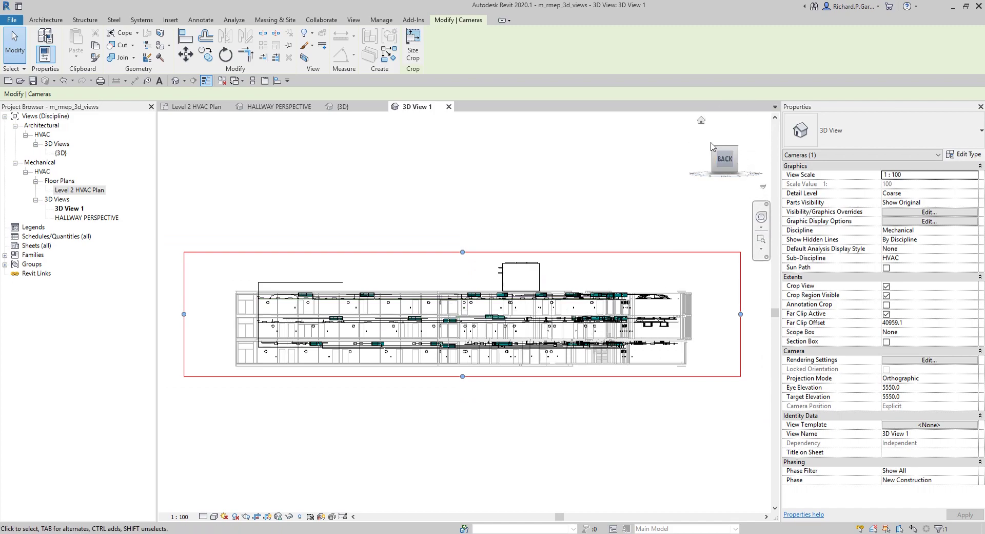
drag(734, 159, 534, 366)
shift+middle_drag(521, 347, 698, 359)
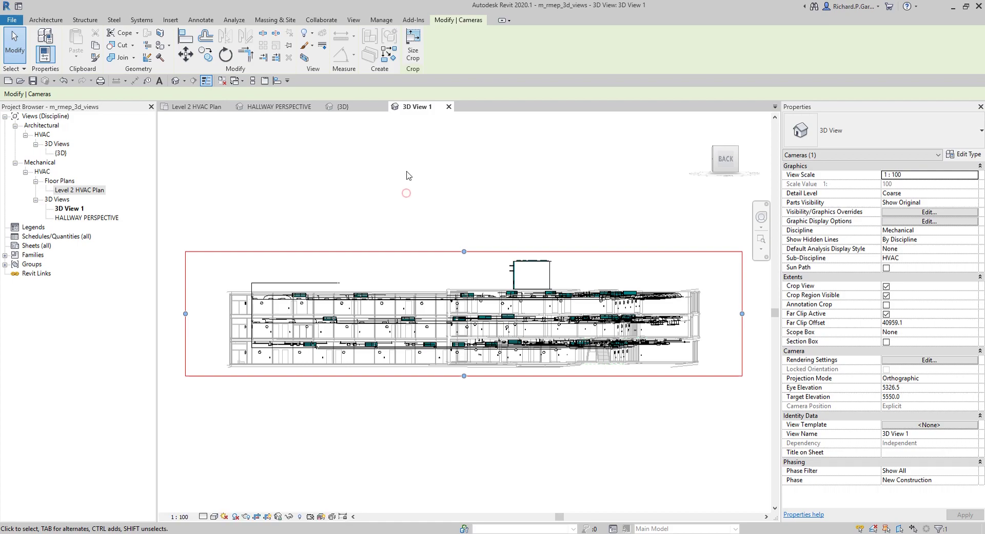
Return to the default 3D view and turn on a section box around the whole building.
click(176, 80)
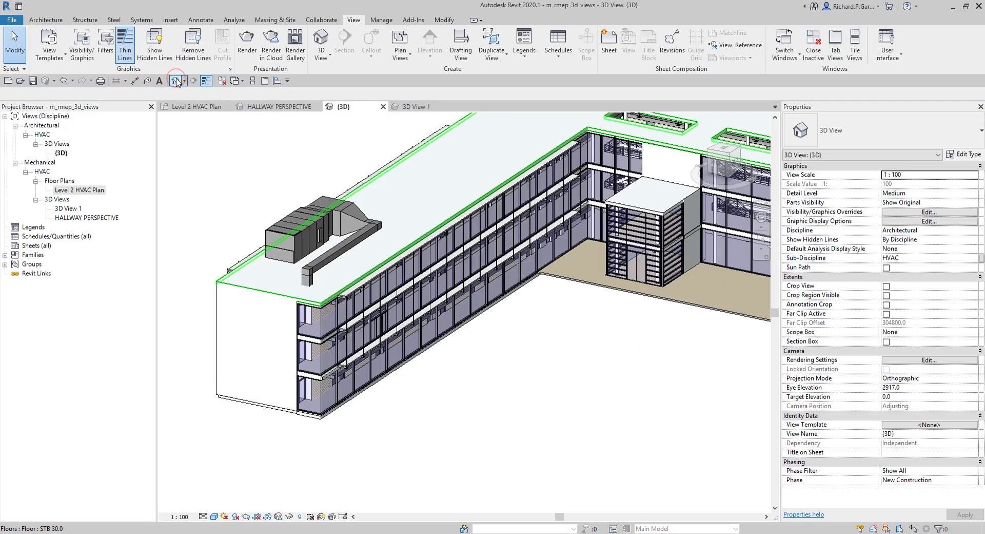
click(177, 81)
shift+middle_drag(260, 163, 318, 195)
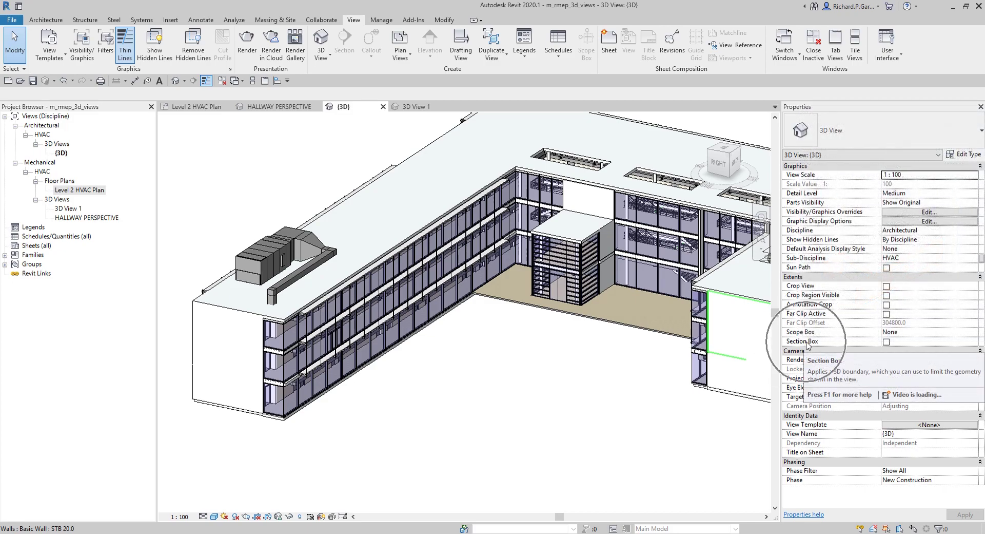
click(887, 342)
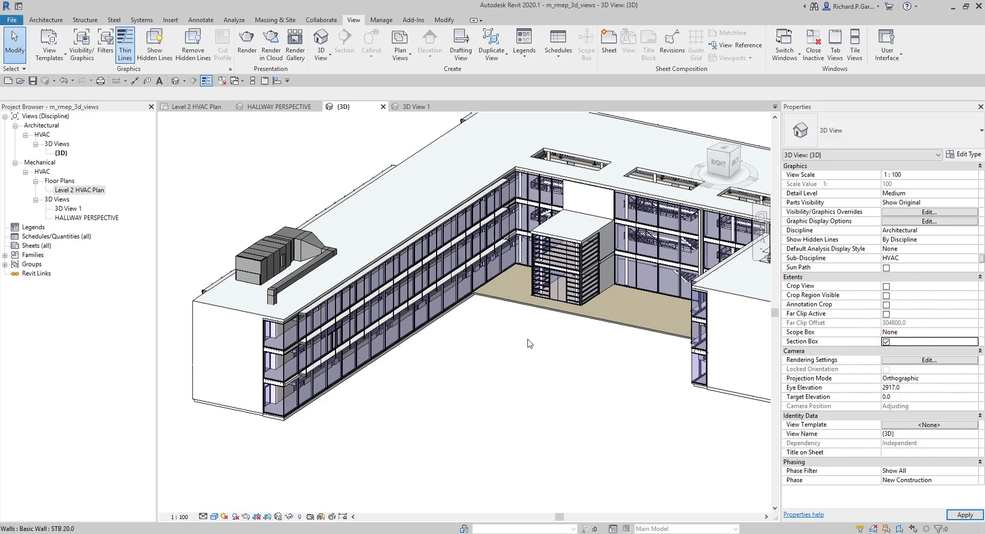
scroll(539, 342, down, 5)
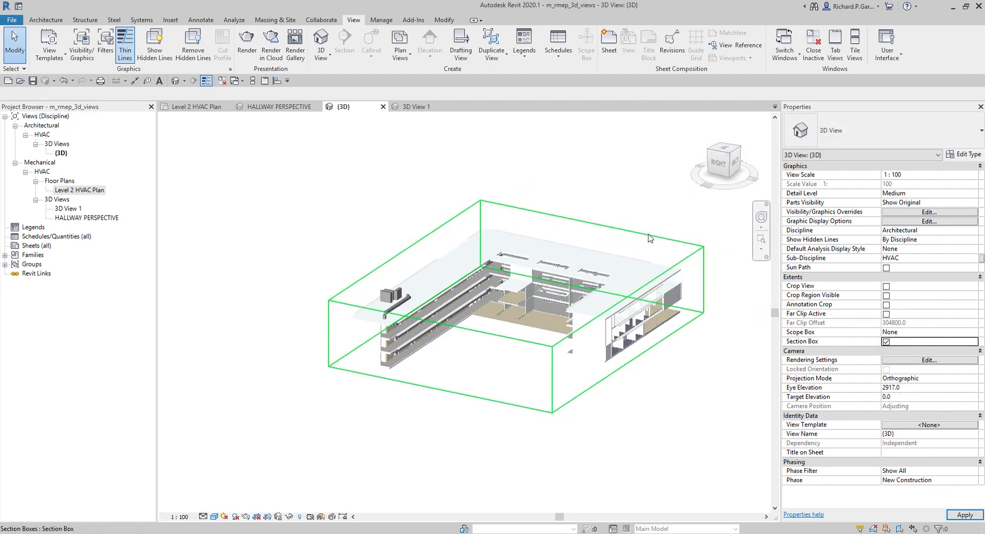
click(649, 239)
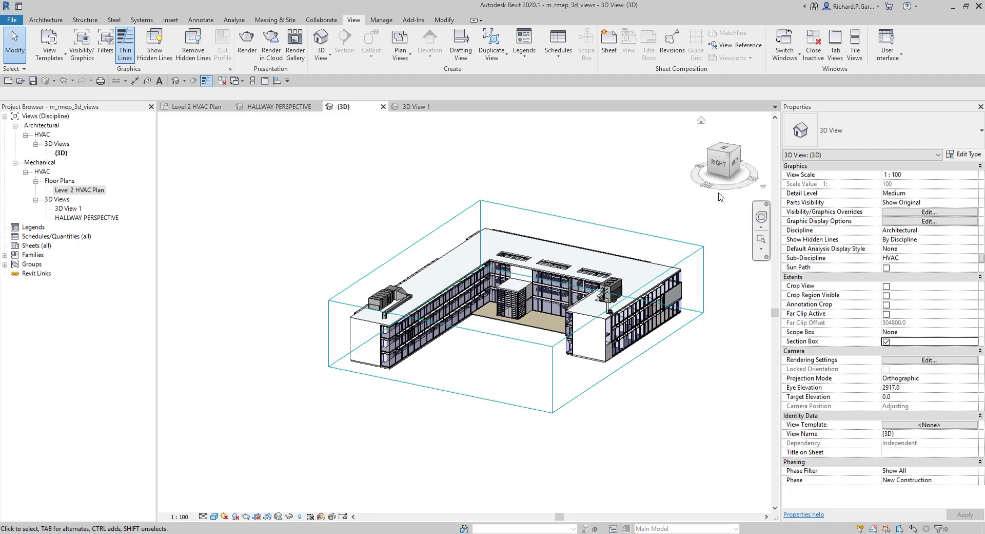
Reduce the height of the building's section box from a side view, leaving a thin horizontal slice through one floor.
click(718, 164)
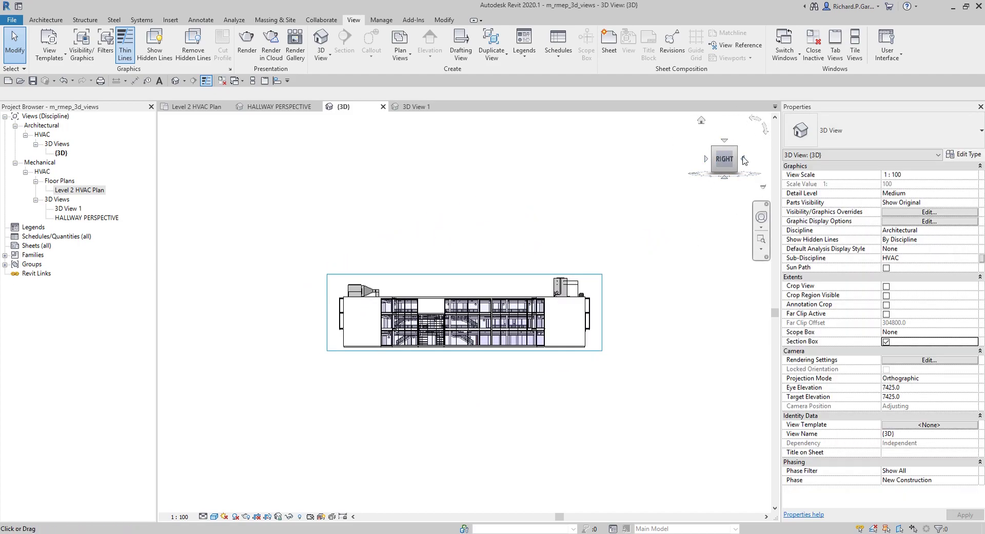
click(743, 159)
click(744, 159)
click(483, 275)
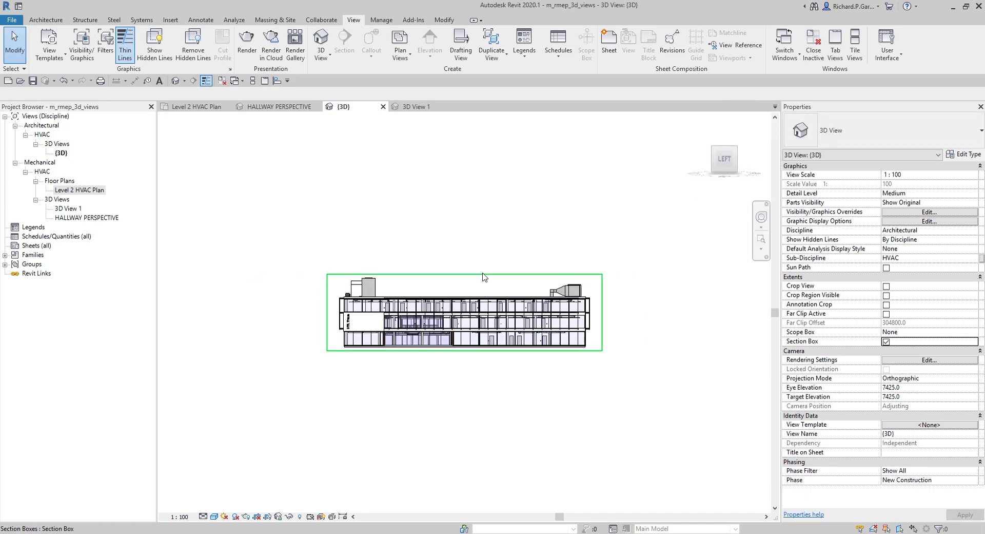
click(483, 275)
scroll(464, 277, up, 2)
drag(471, 275, 477, 348)
shift+middle_drag(682, 363, 657, 363)
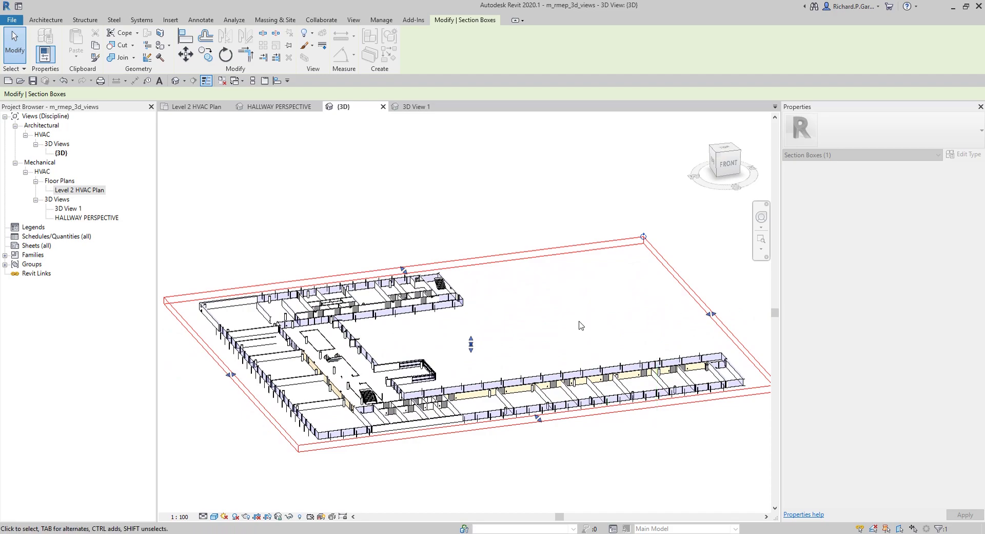
Pull the sides of the section box inward in plan so that it encloses only the rooms of the long front wing.
click(728, 165)
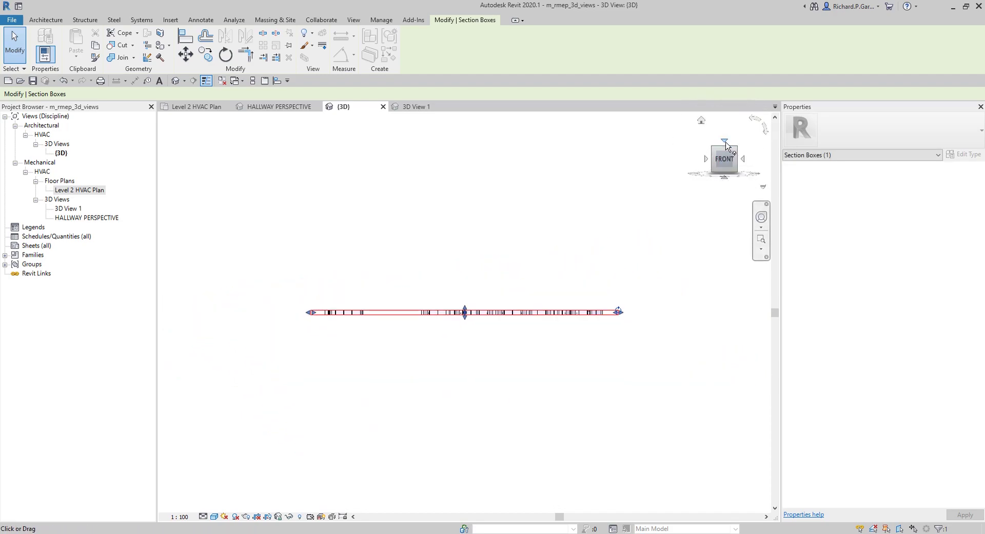
click(724, 142)
drag(311, 312, 546, 284)
drag(566, 185, 578, 372)
drag(565, 440, 570, 431)
shift+middle_drag(629, 455, 626, 376)
Raise the top of the section box to include the ceiling ductwork above the wing's rooms.
scroll(565, 410, up, 3)
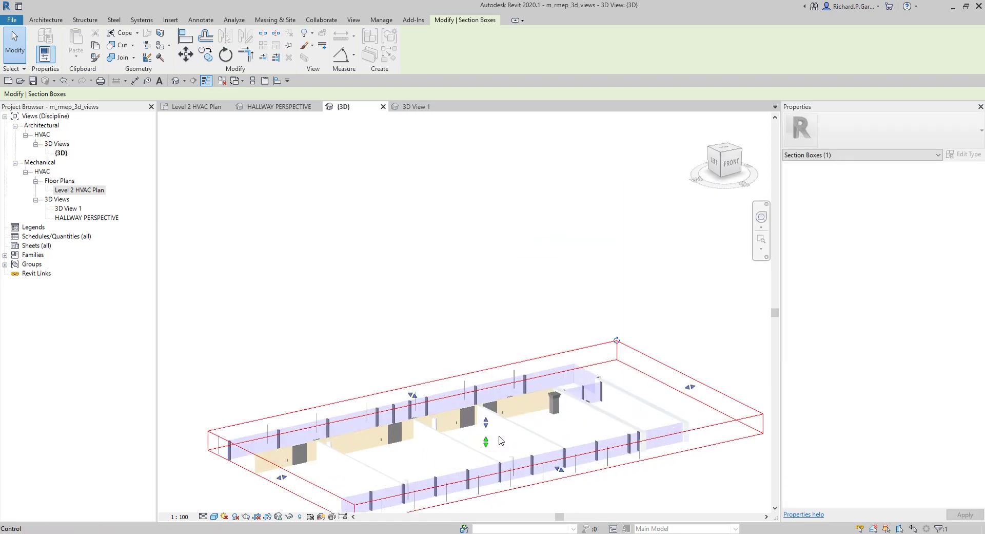
scroll(500, 440, up, 5)
drag(512, 313, 514, 270)
shift+middle_drag(591, 402, 721, 293)
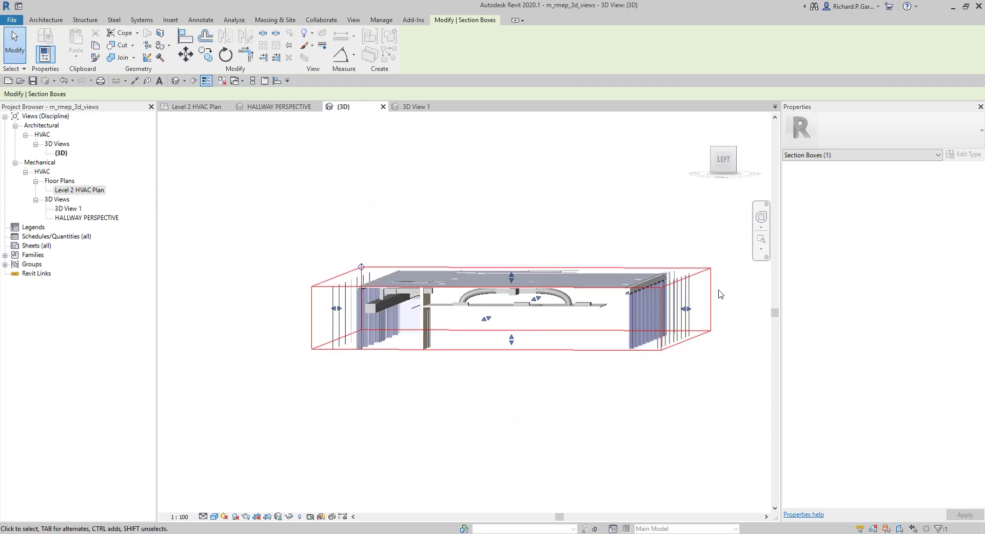
Trim the section box's top below the slab to expose the wing's ductwork, and return to the home orientation.
click(724, 157)
scroll(451, 282, up, 6)
drag(463, 324, 488, 321)
shift+middle_drag(568, 303, 545, 285)
click(719, 139)
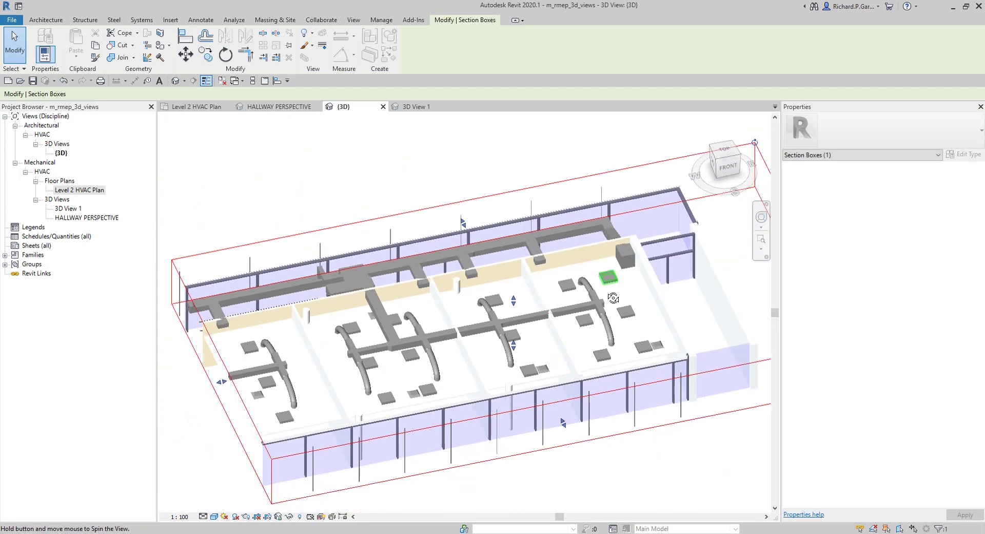
click(656, 140)
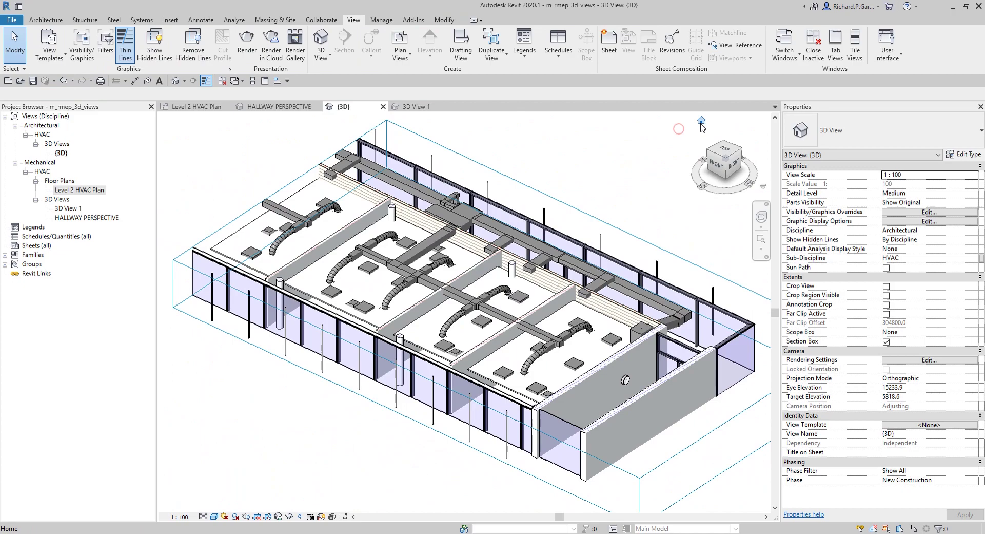
scroll(623, 371, down, 4)
middle_drag(622, 370, 518, 317)
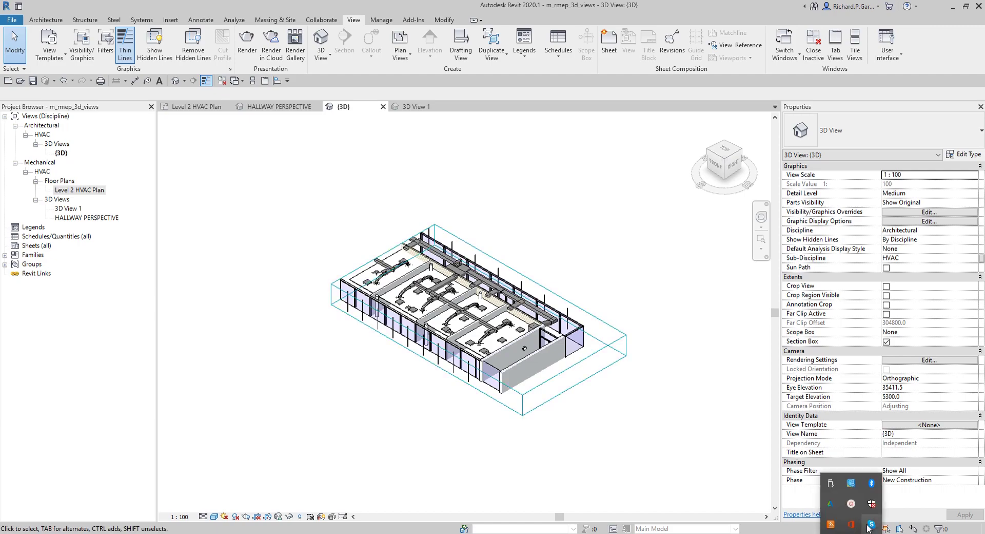
click(848, 504)
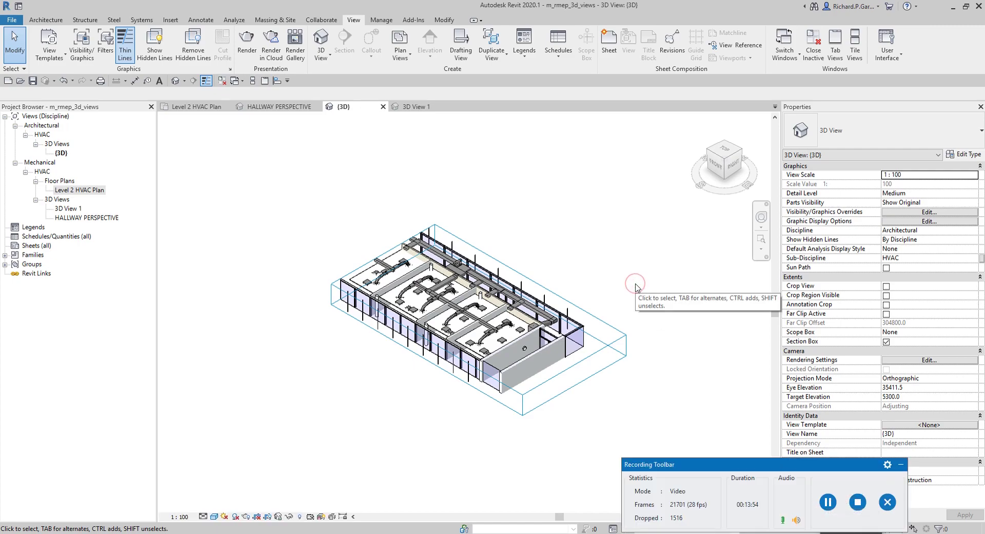
click(901, 468)
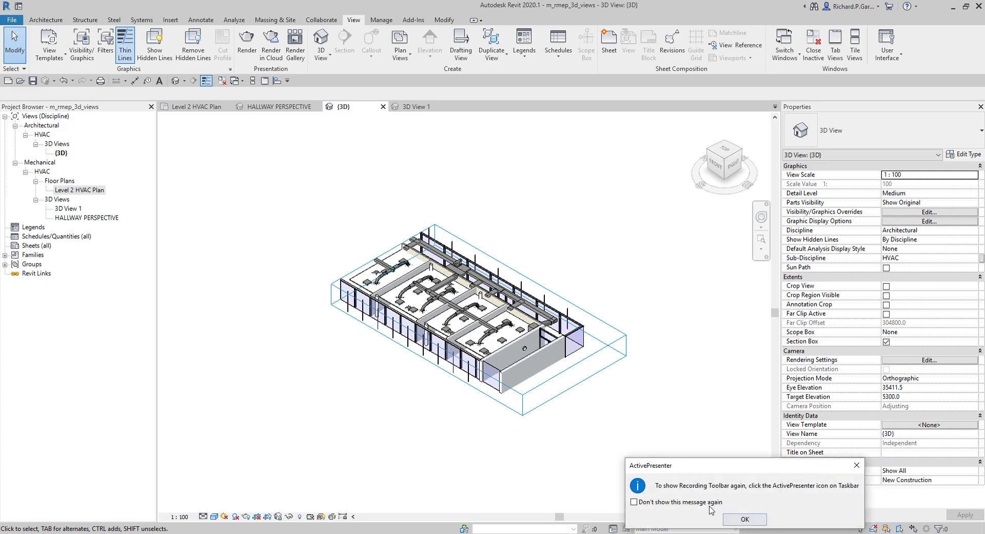
click(744, 519)
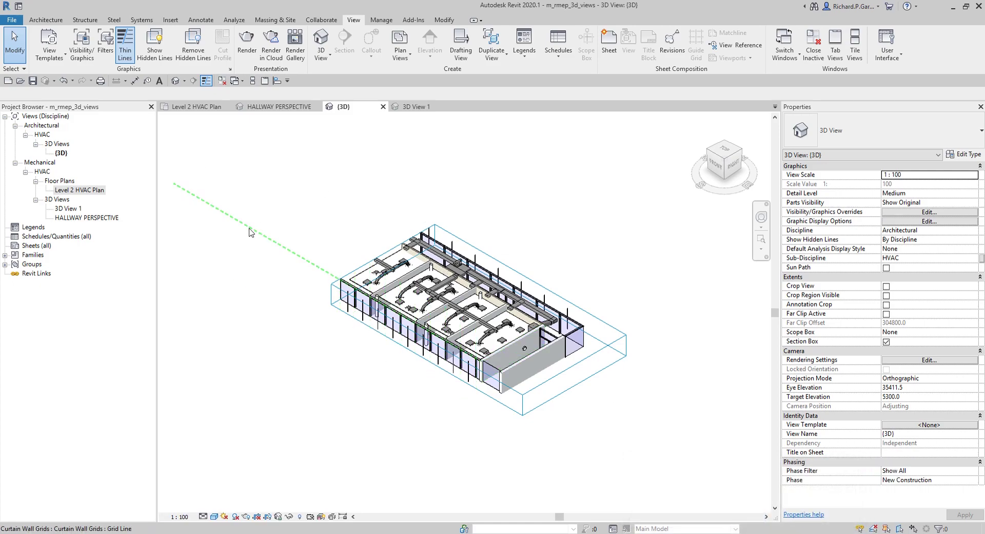
Rename the architectural {3D} view as ORTHOGRAPHIC VIEW.
double_click(61, 153)
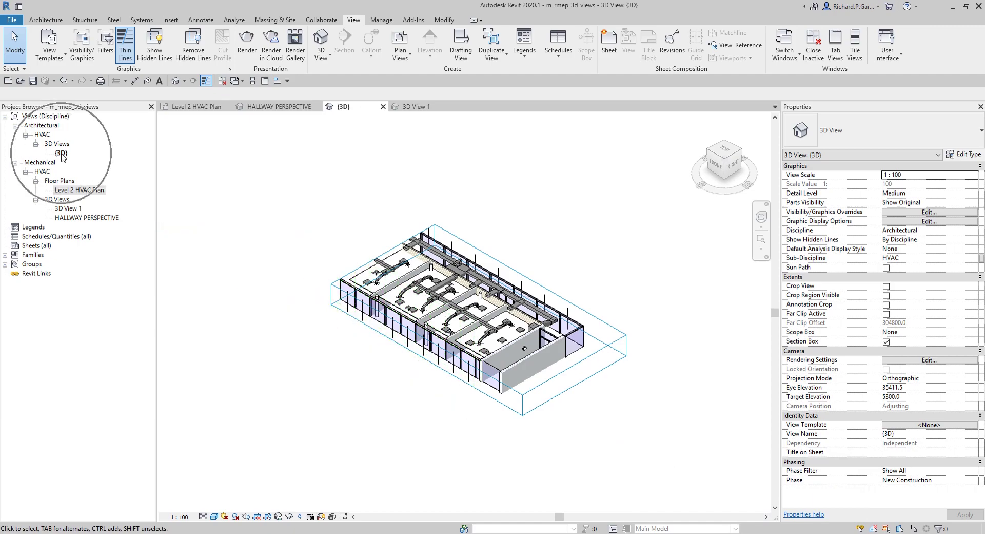
right_click(61, 153)
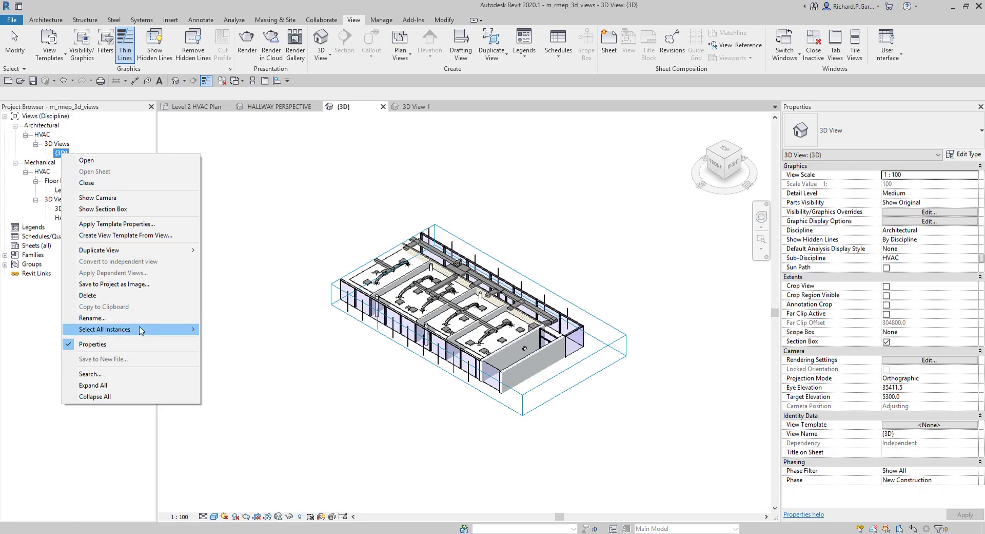
click(113, 317)
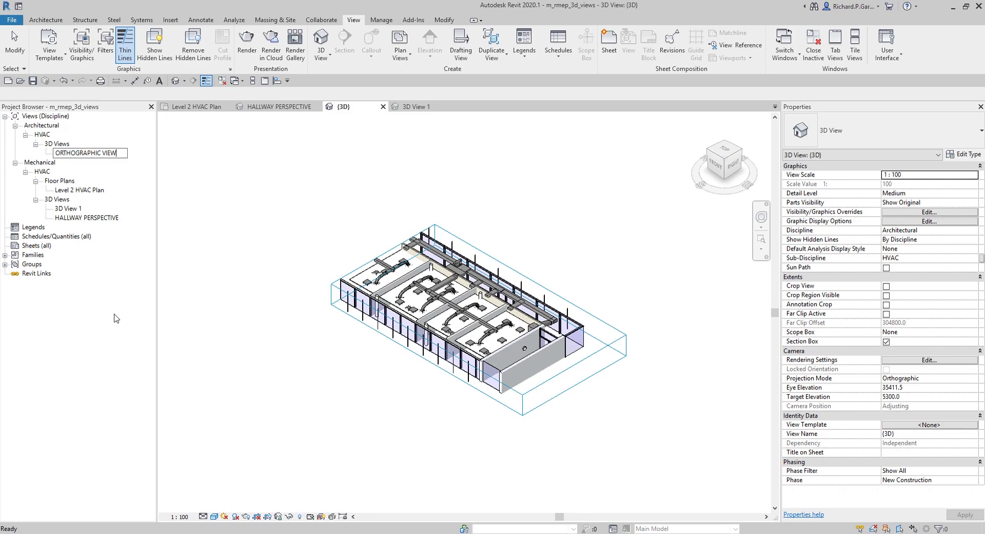
key(Return)
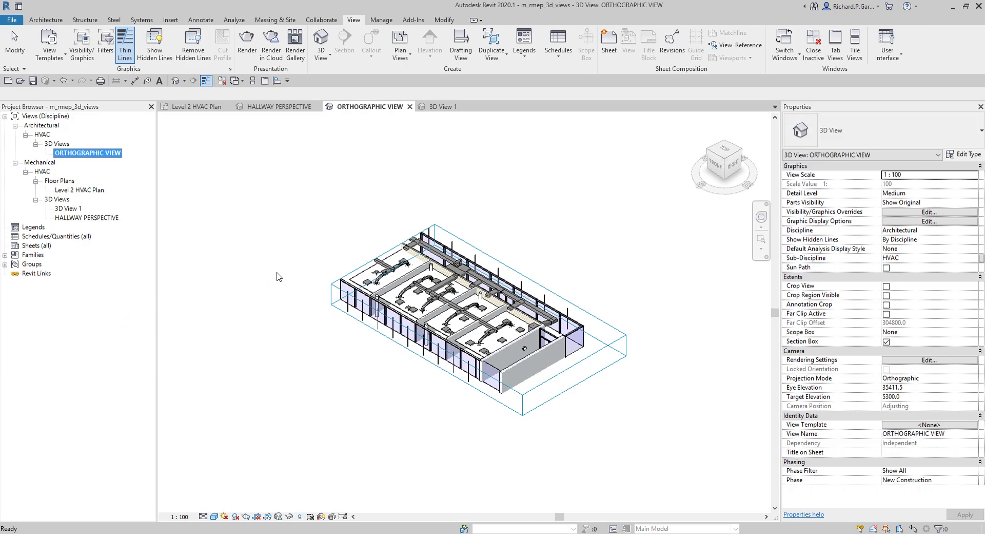
click(320, 254)
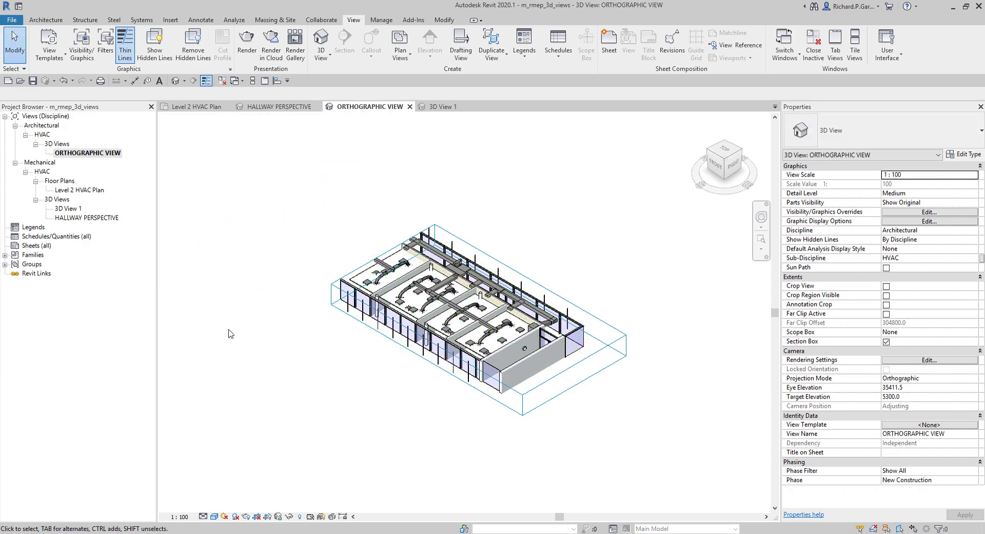
Create a new default 3D view and isolate the rooftop cooling tower and a round flex duct below it with a Selection Box.
click(176, 81)
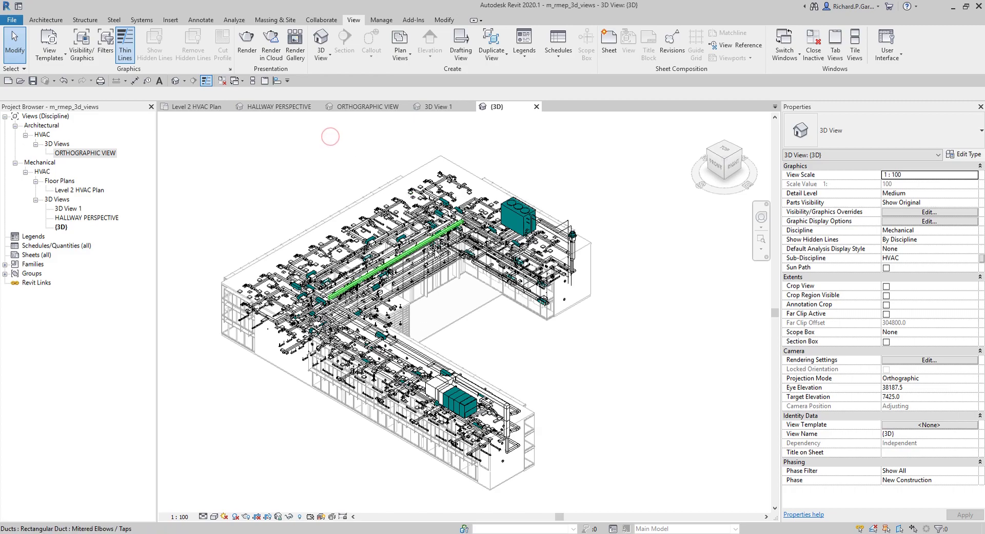
scroll(482, 242, up, 2)
shift+middle_drag(617, 381, 520, 443)
scroll(420, 175, up, 3)
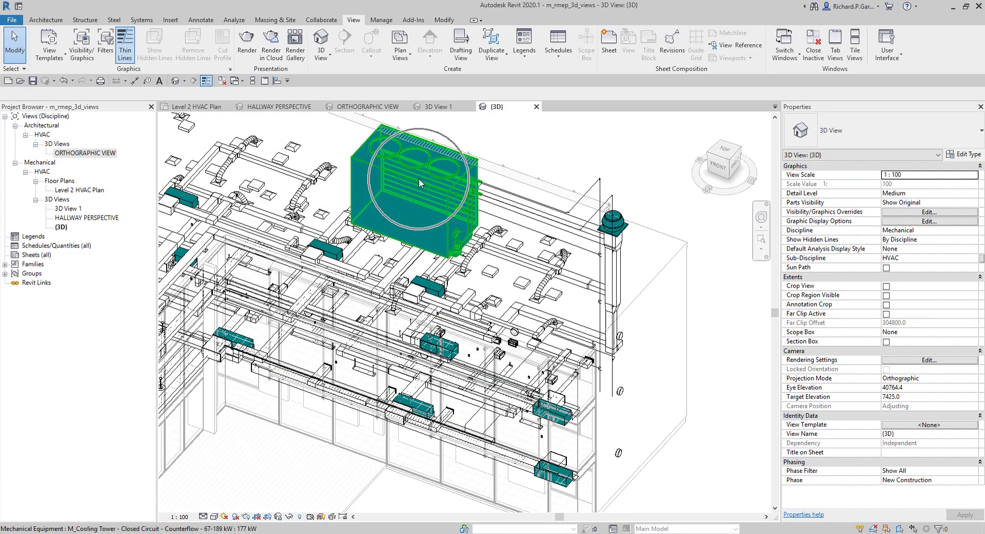
click(419, 177)
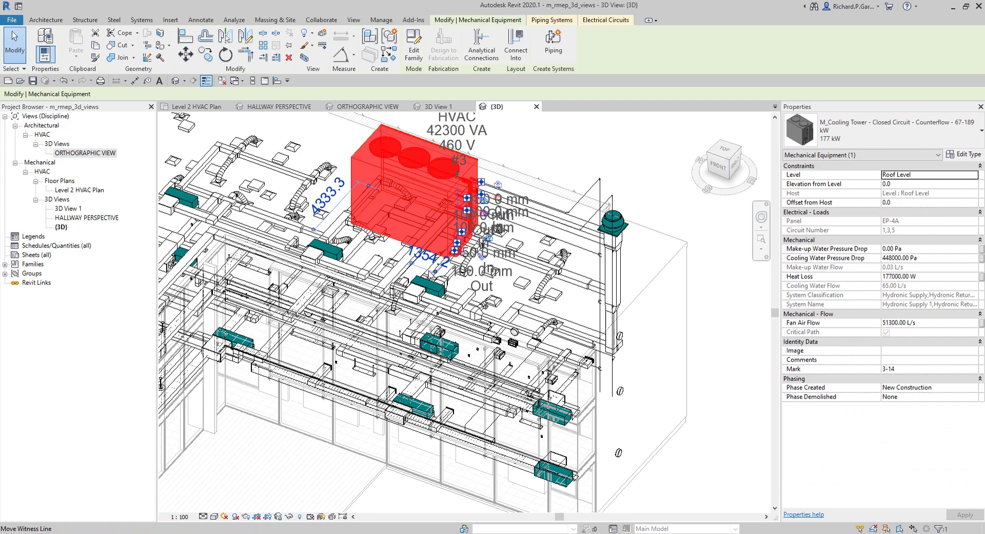
shift+middle_drag(419, 178, 347, 241)
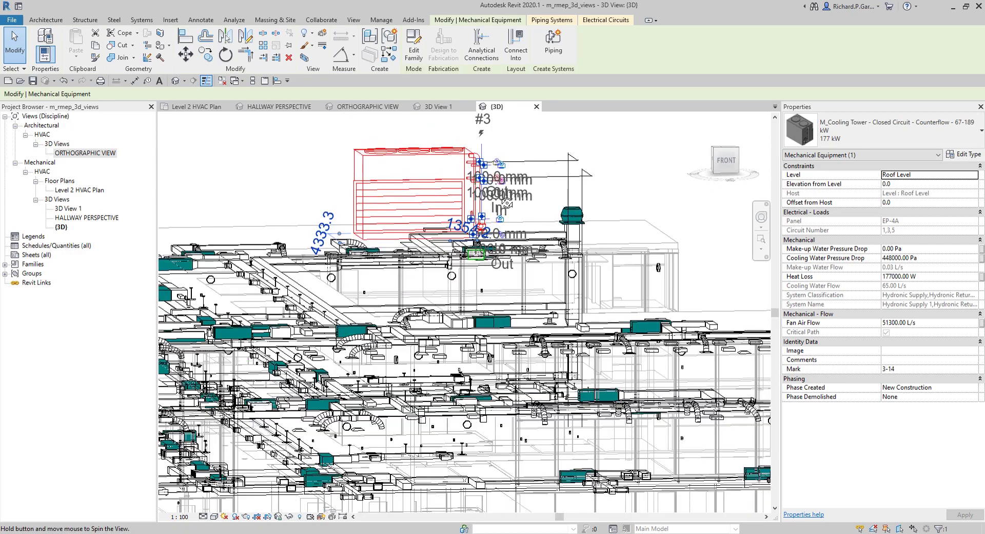
scroll(347, 242, up, 3)
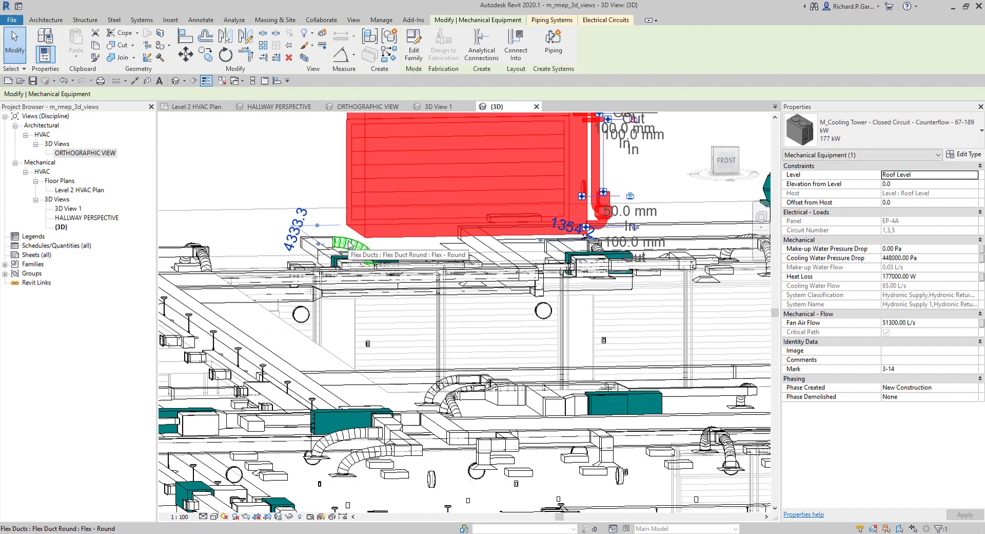
ctrl+click(349, 245)
shift+middle_drag(349, 245, 465, 313)
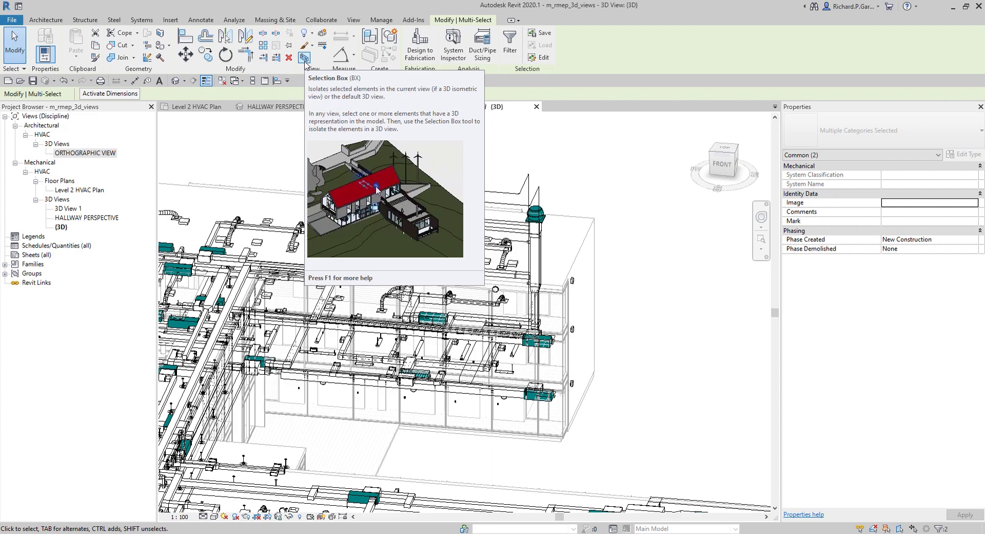
click(305, 61)
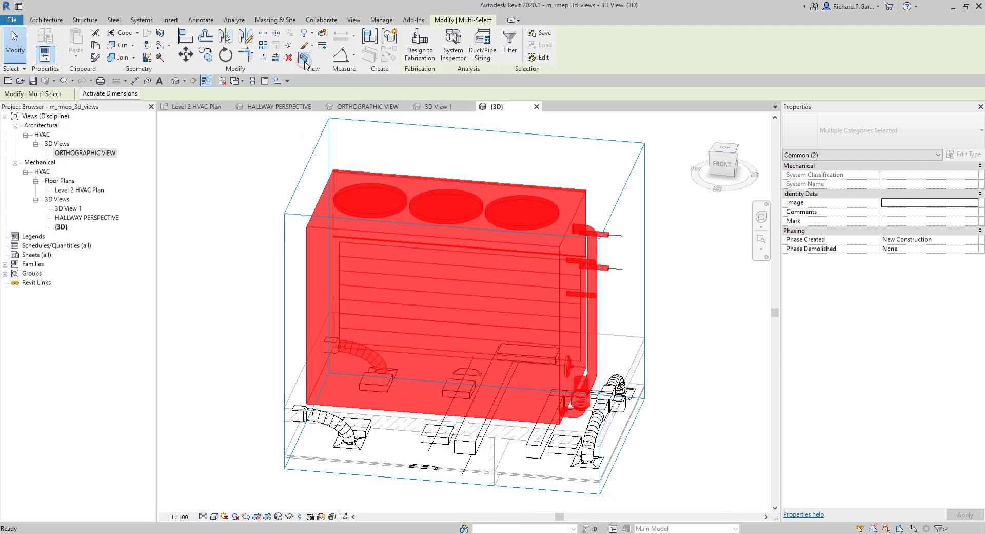
click(674, 438)
Enlarge the section box around the cooling tower by moving its sides outward, and fit the view to it.
shift+middle_drag(675, 437, 619, 205)
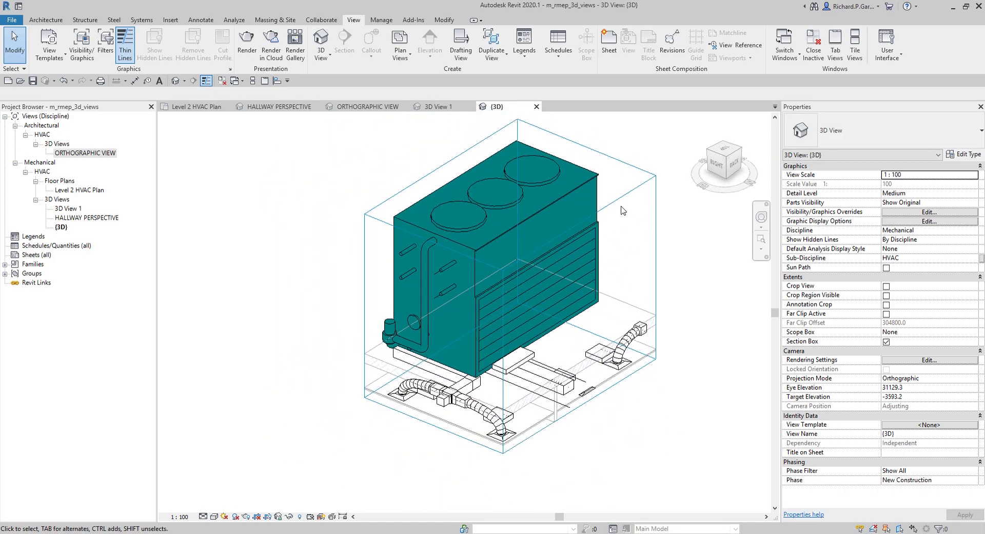
click(619, 201)
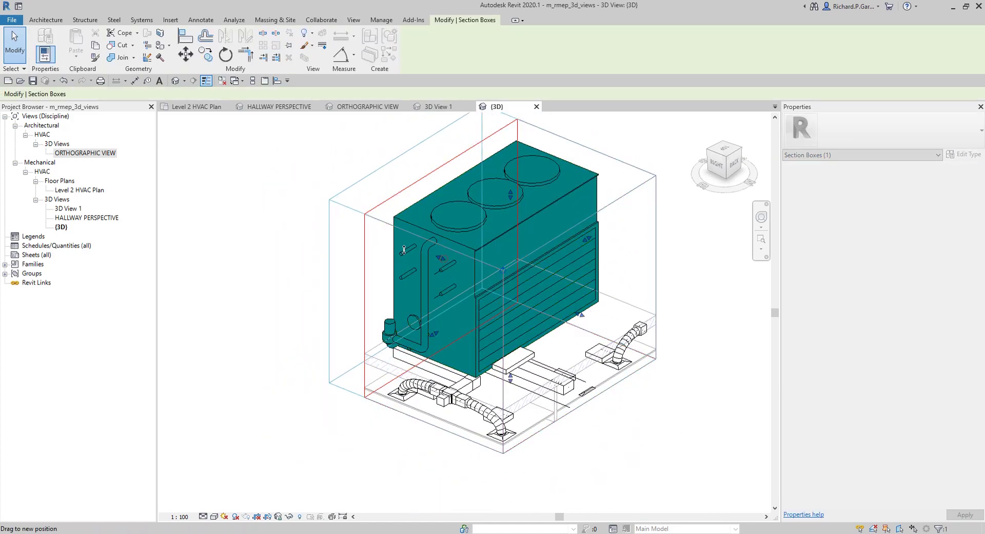
drag(580, 314, 590, 319)
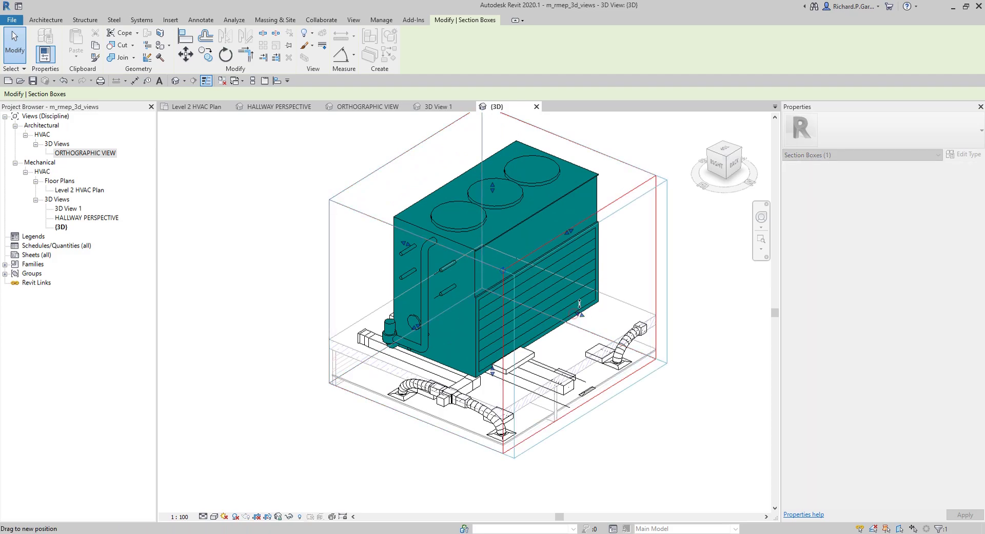
key(z)
key(f)
shift+middle_drag(627, 394, 291, 221)
Rename the mechanical {3D} view as MECHANICAL EQUIPMENT.
click(97, 154)
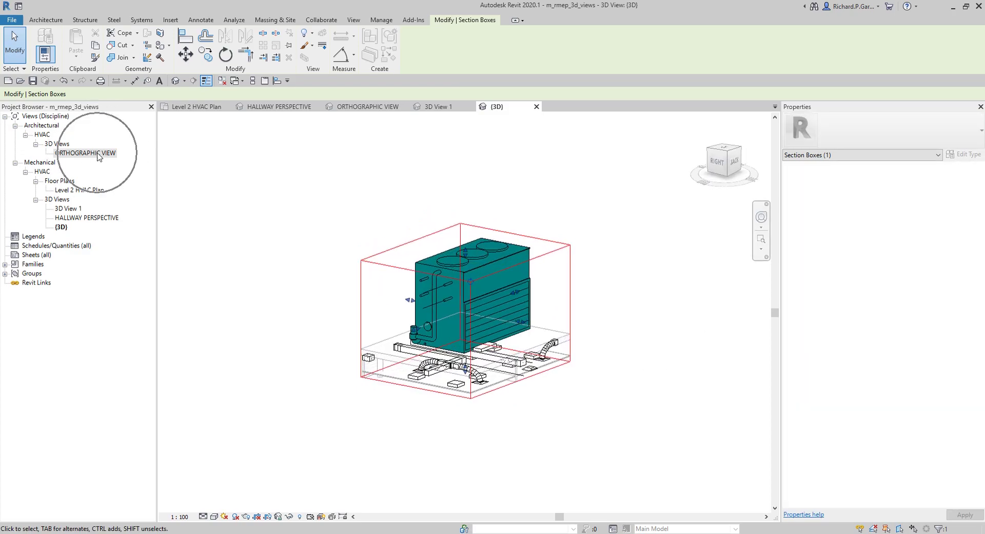
click(62, 227)
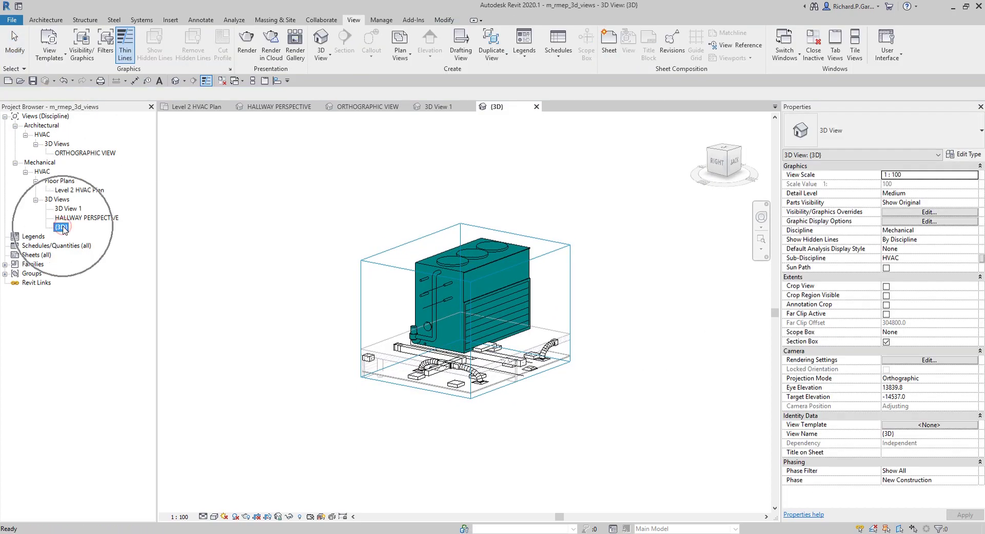
right_click(62, 228)
click(134, 391)
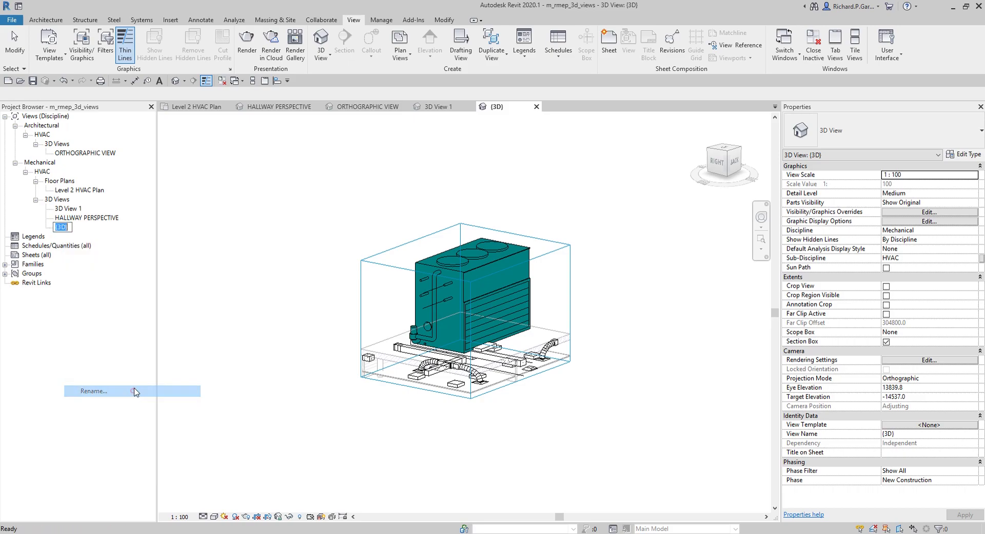
text(ME)
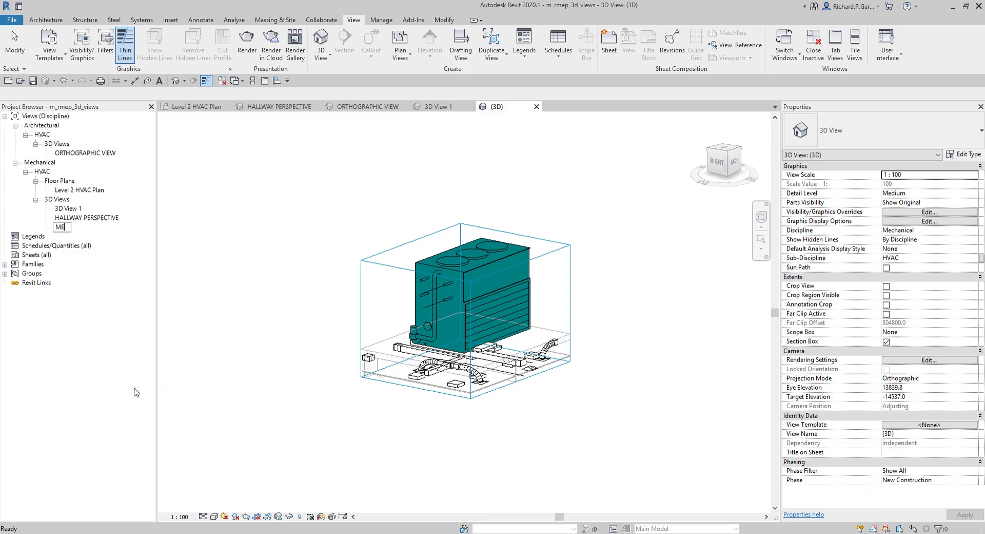
text(CHANICAL EQUIPMENT)
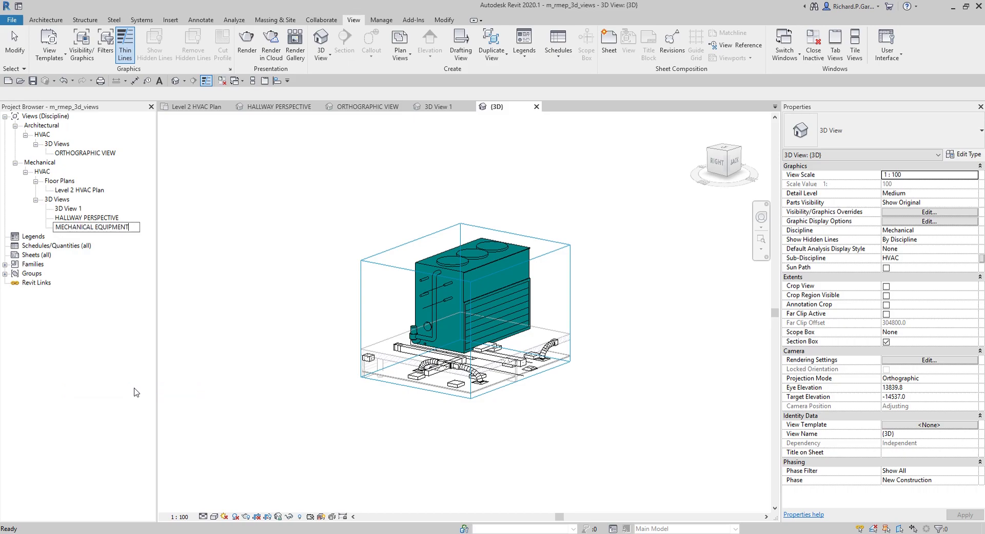
key(Return)
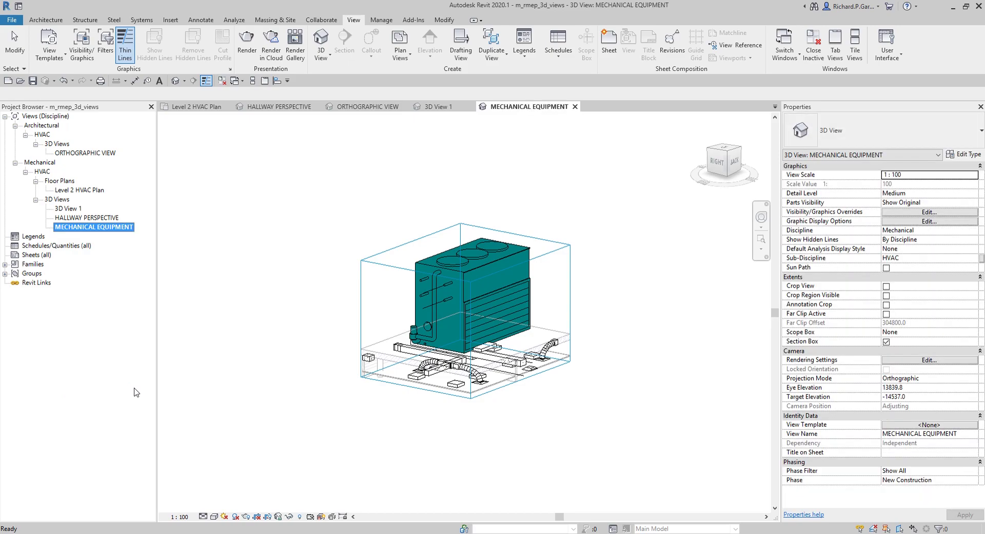
click(306, 231)
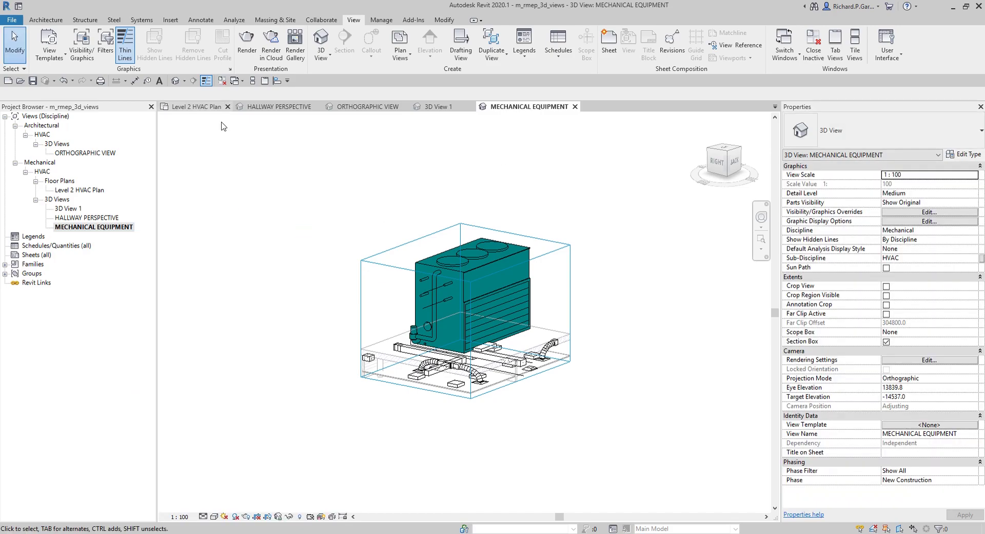
Create another default 3D view of the whole building.
click(174, 82)
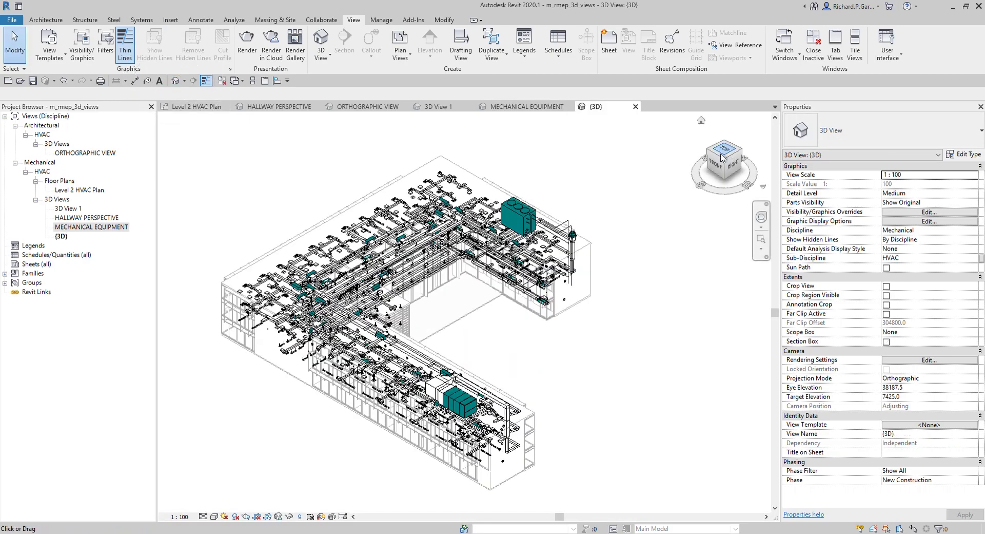
From the front, select one middle-floor teal mechanical unit with its ductwork and diffusers, and isolate them with a Selection Box.
drag(717, 168, 717, 168)
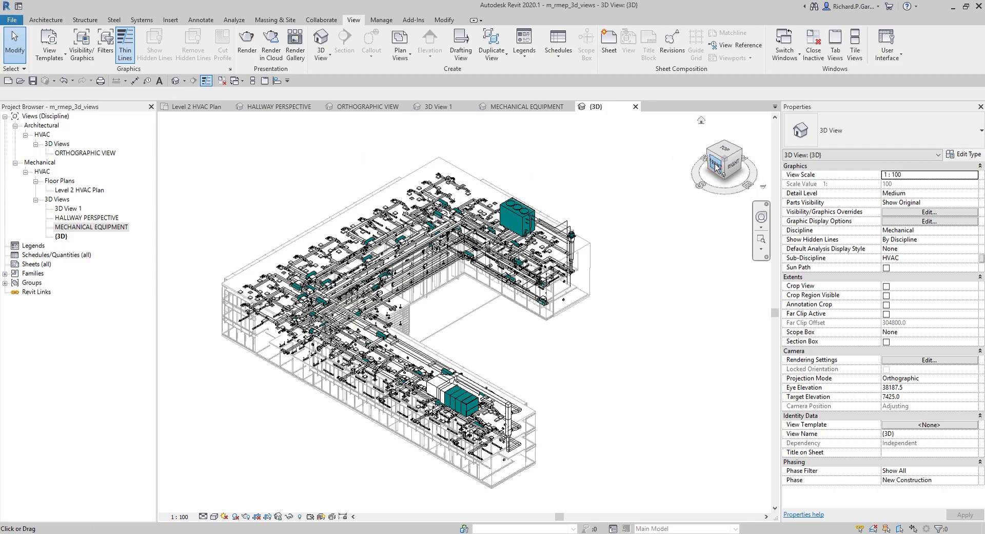
click(716, 168)
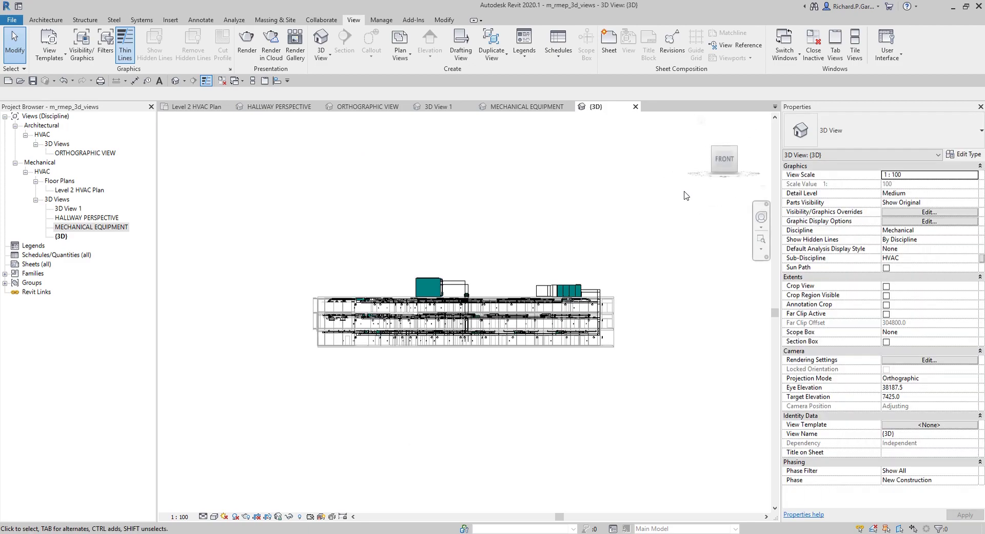
scroll(542, 331, up, 3)
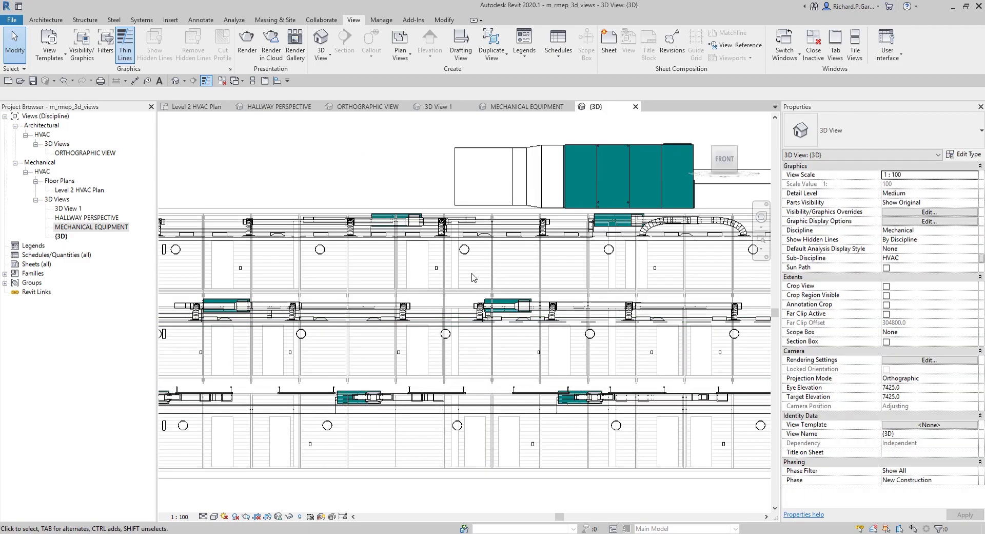
drag(534, 321, 755, 351)
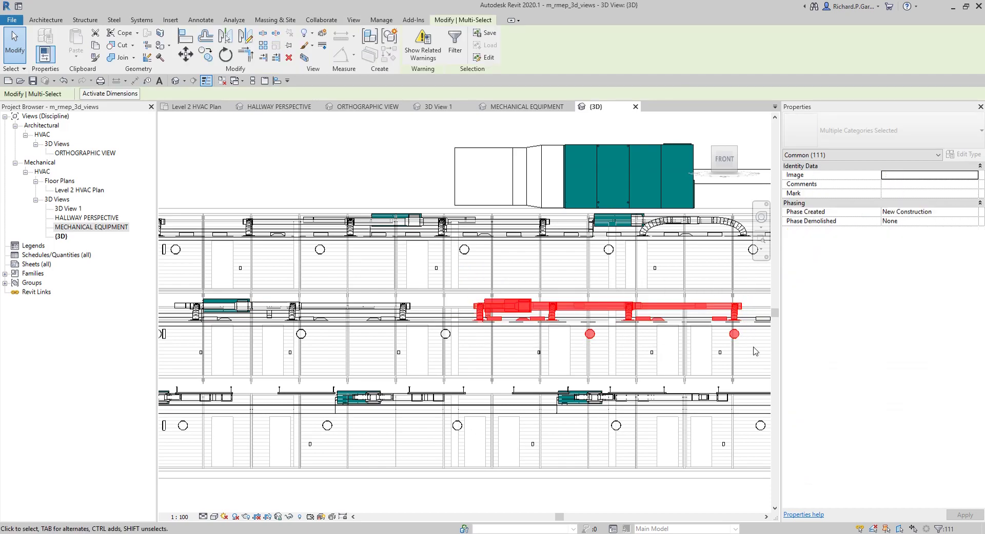
click(304, 58)
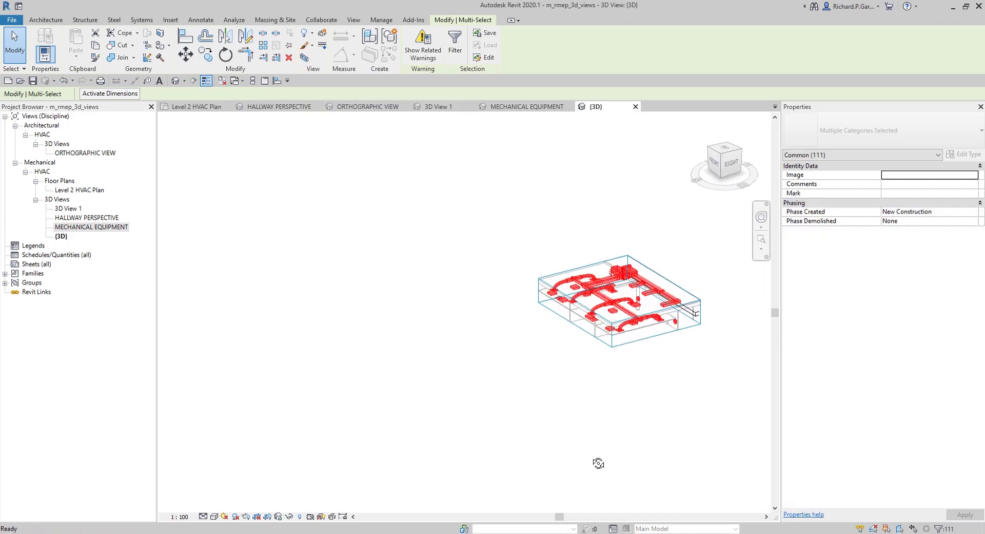
shift+middle_drag(655, 366, 360, 410)
Set the isolated duct view to Fine detail level and Shaded visual style, oriented to the top-front-right isometric corner.
click(200, 517)
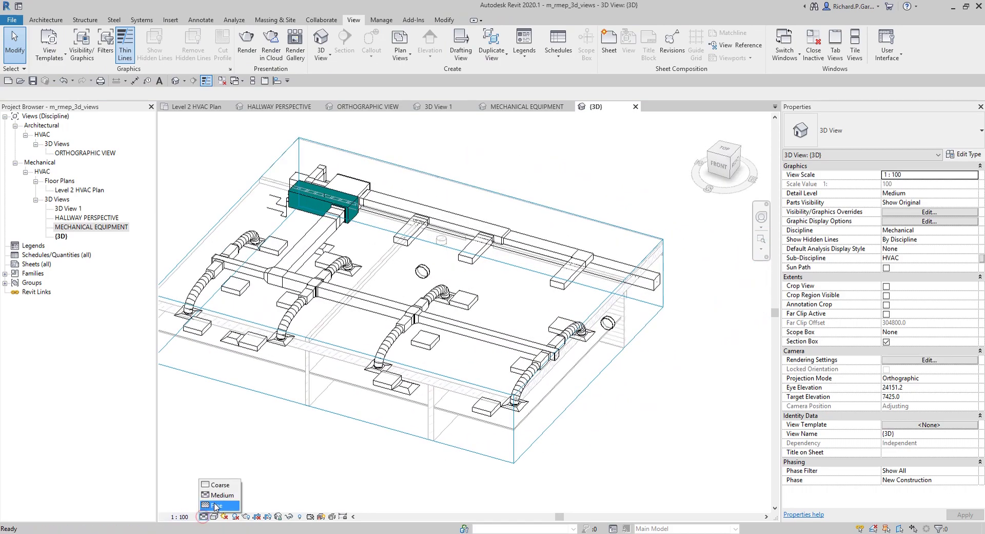
click(215, 510)
click(214, 517)
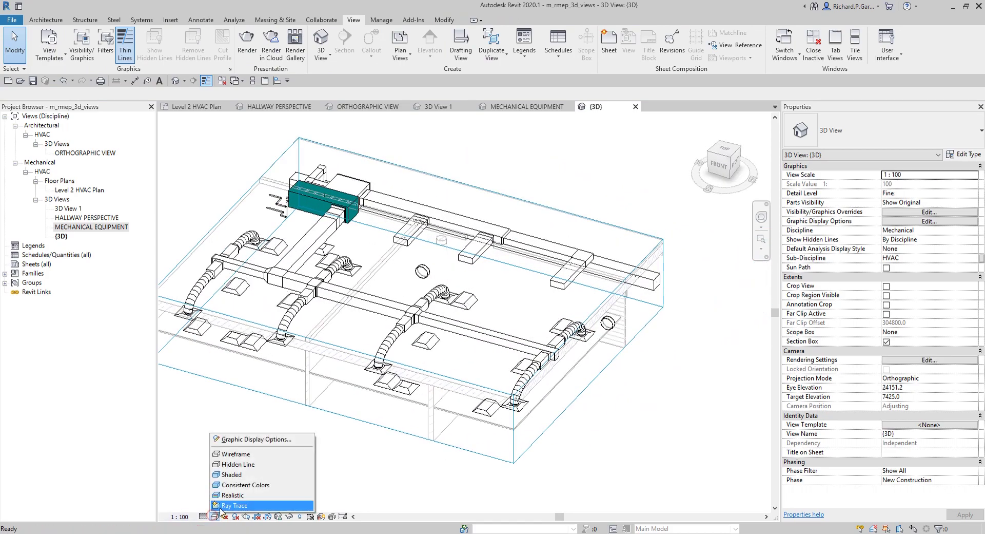
click(233, 475)
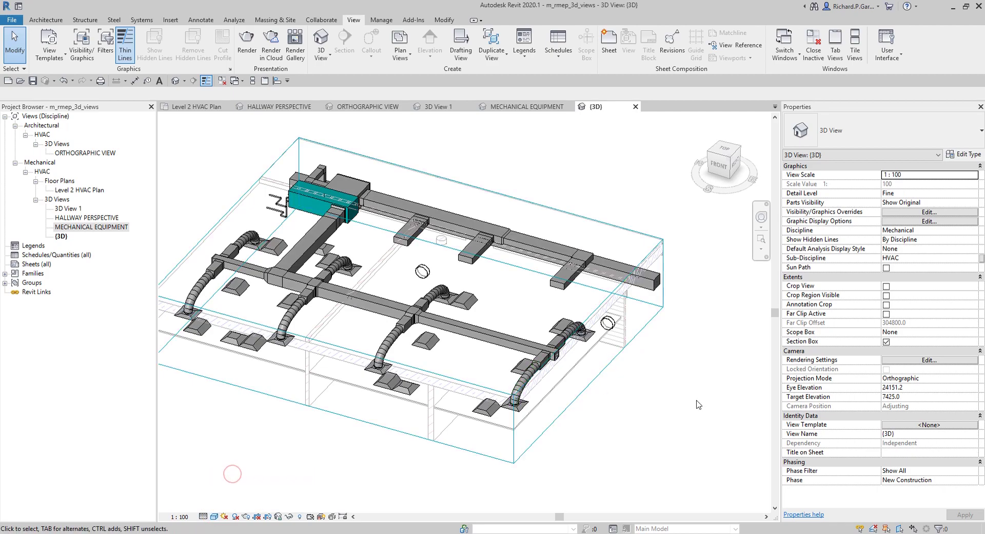
click(727, 154)
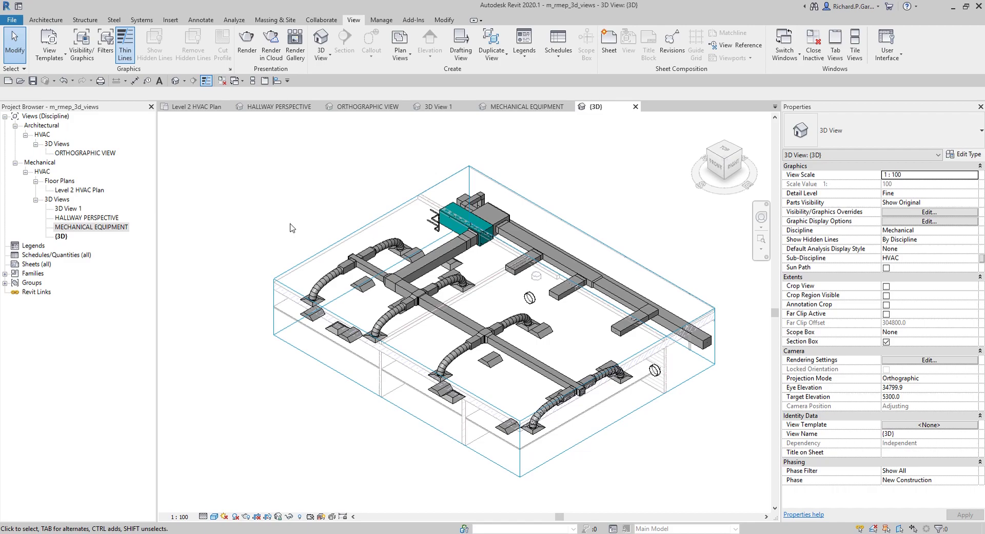
Close all inactive views and reopen ORTHOGRAPHIC VIEW, HALLWAY PERSPECTIVE and MECHANICAL EQUIPMENT, with the last in its home orientation.
click(255, 185)
click(222, 80)
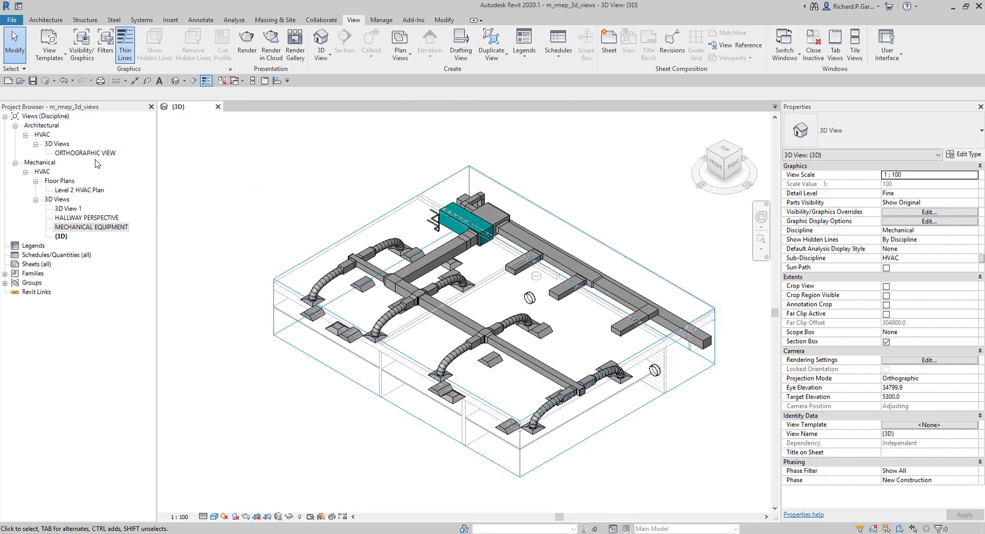
double_click(88, 153)
double_click(88, 217)
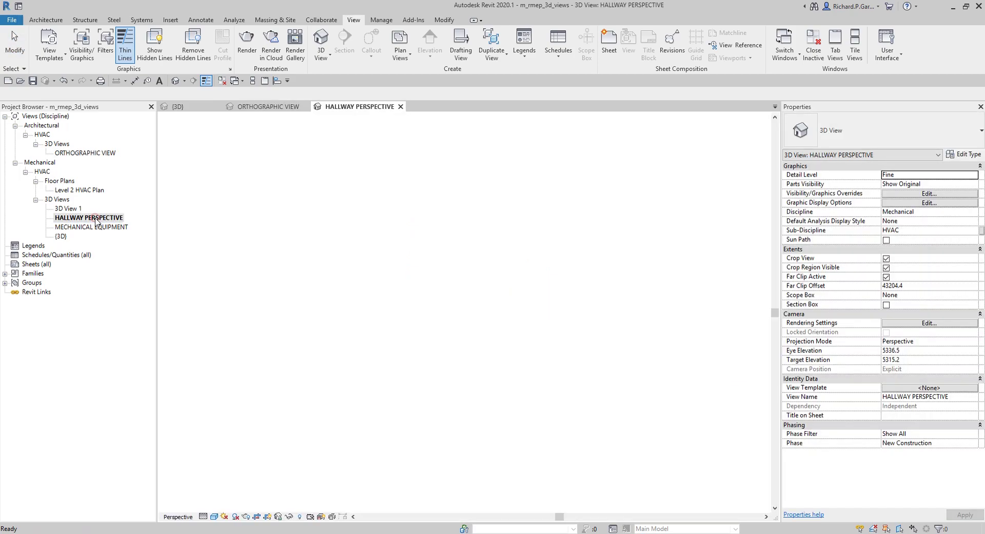
scroll(372, 300, down, 3)
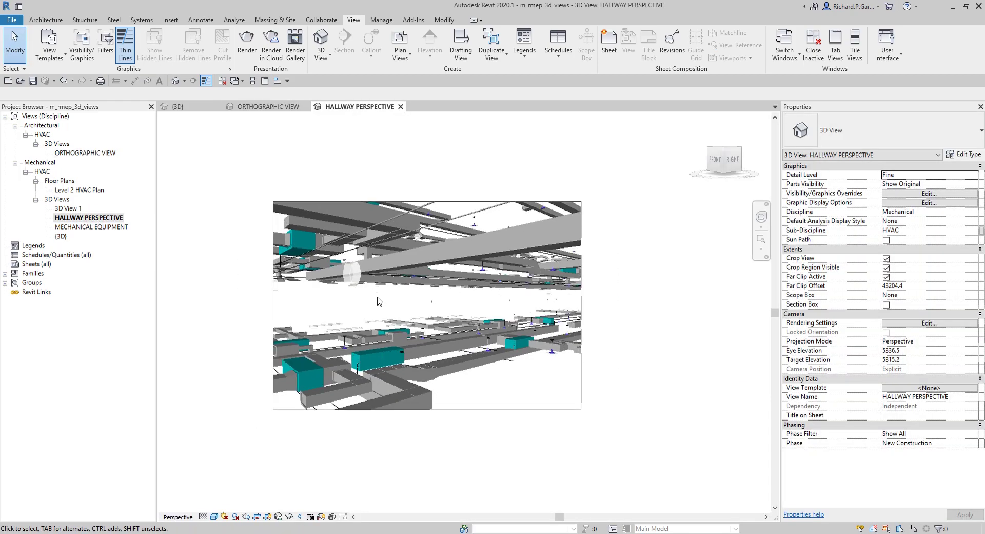
double_click(86, 227)
shift+middle_drag(482, 316, 699, 178)
click(701, 121)
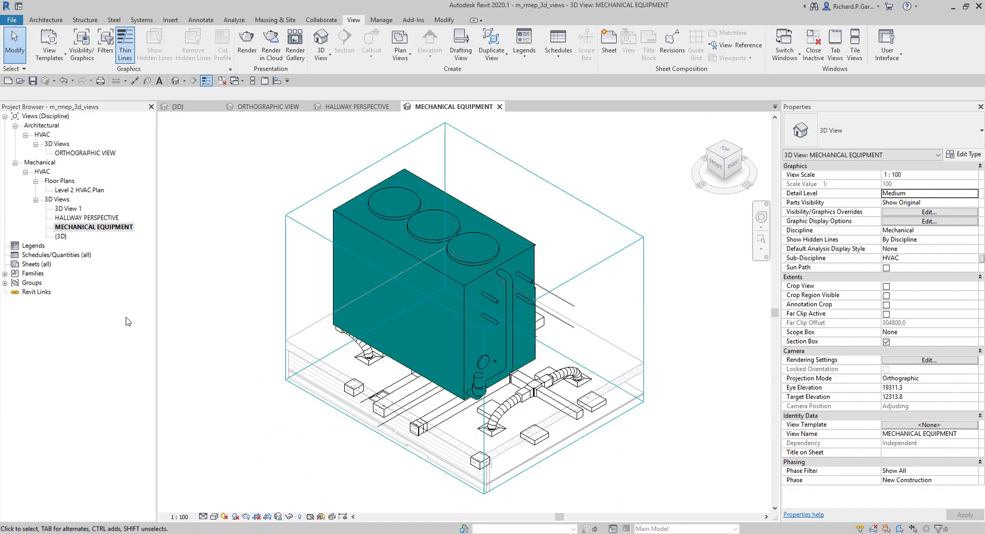
Rename the mechanical {3D} view as HVAC LAYOUT.
double_click(61, 237)
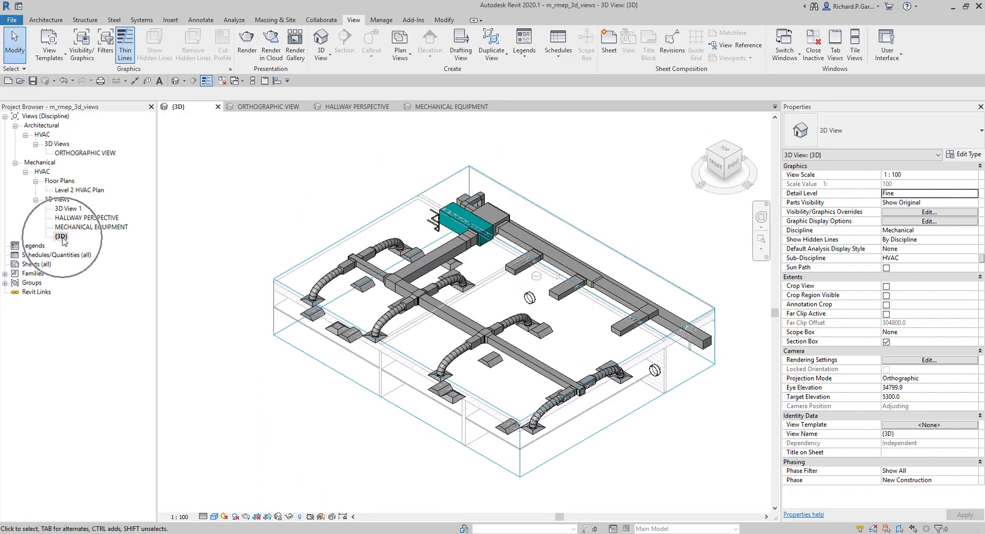
right_click(63, 239)
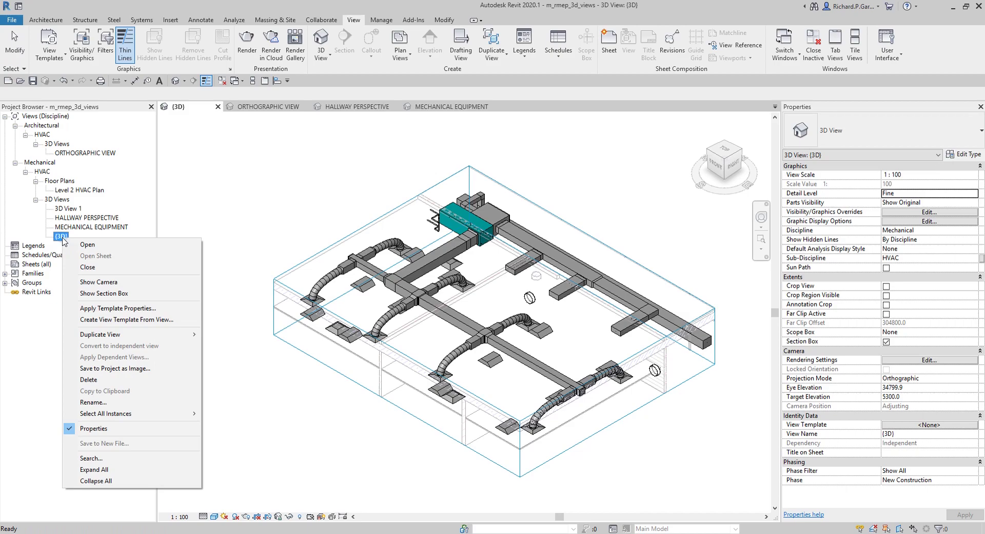
click(107, 402)
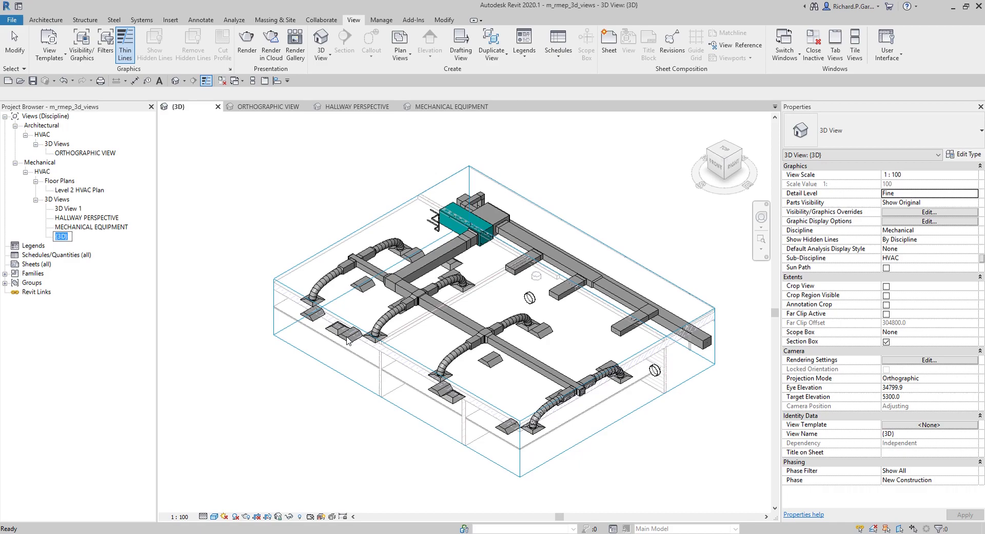
text(HVAC LAYOUT)
key(Return)
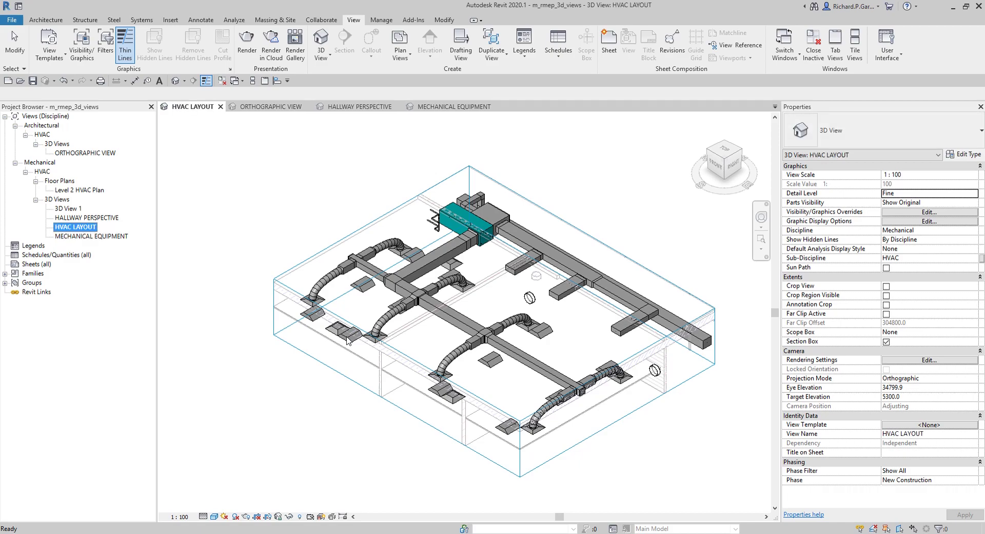
Tile the four open views, fit all of them to their windows, and enlarge the duct layout within HVAC LAYOUT.
click(618, 212)
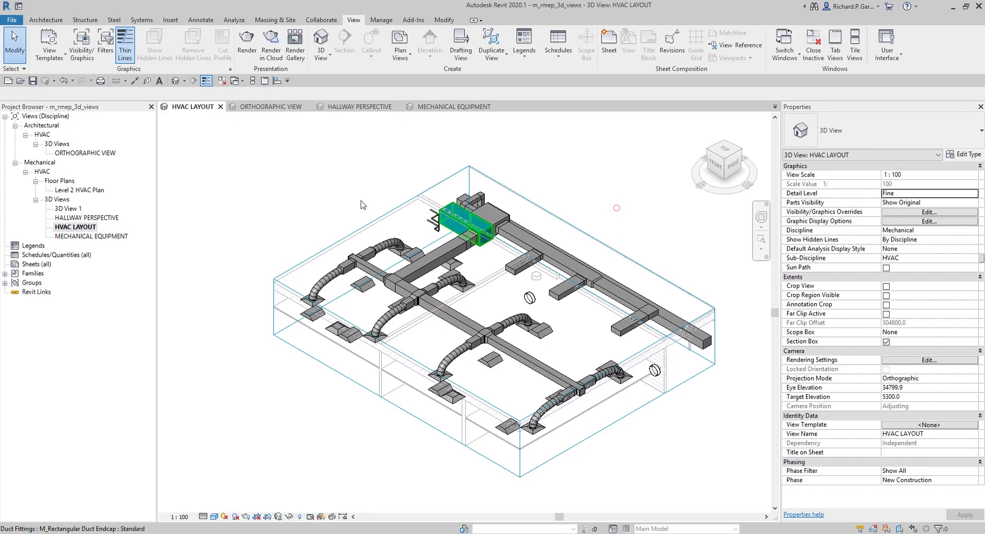
key(w)
key(t)
key(z)
key(a)
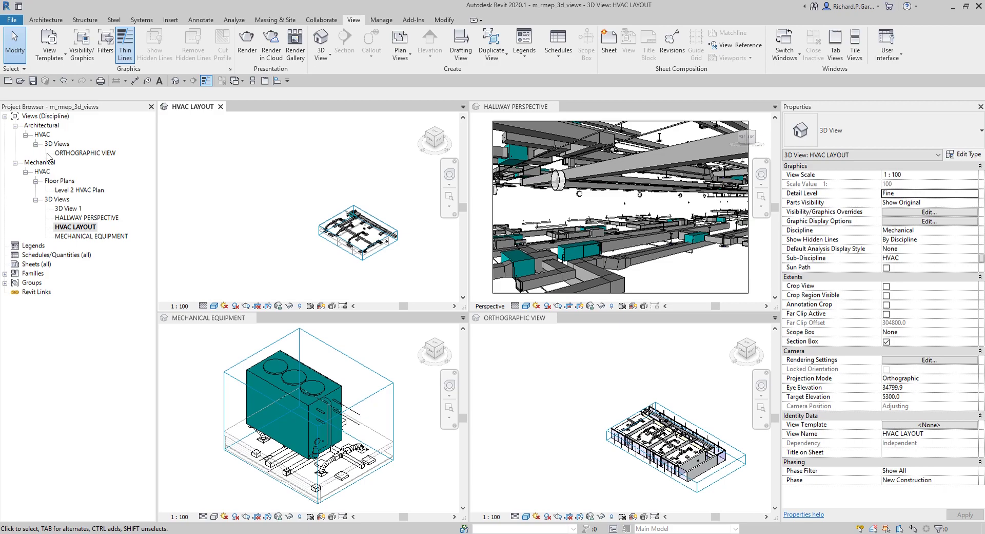
scroll(333, 202, up, 3)
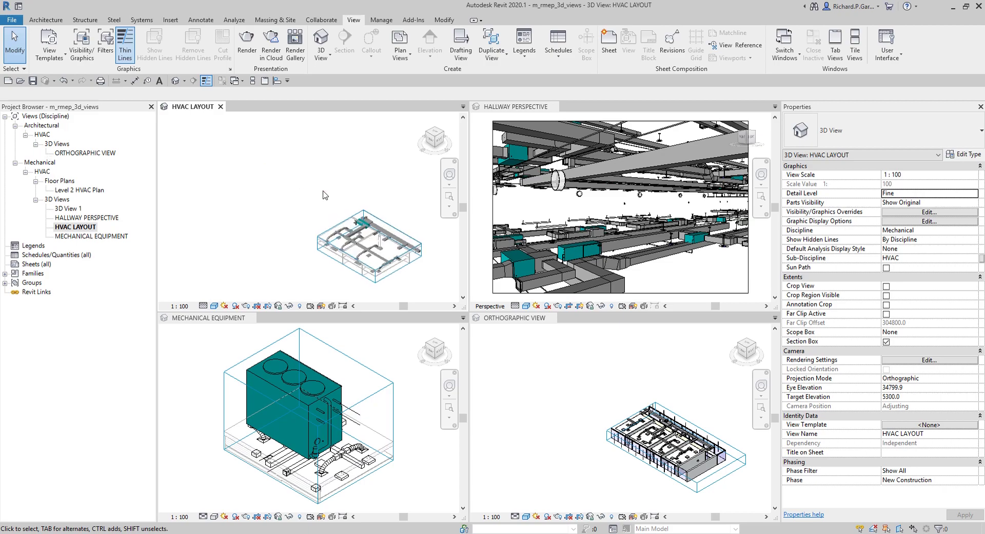
scroll(365, 215, up, 5)
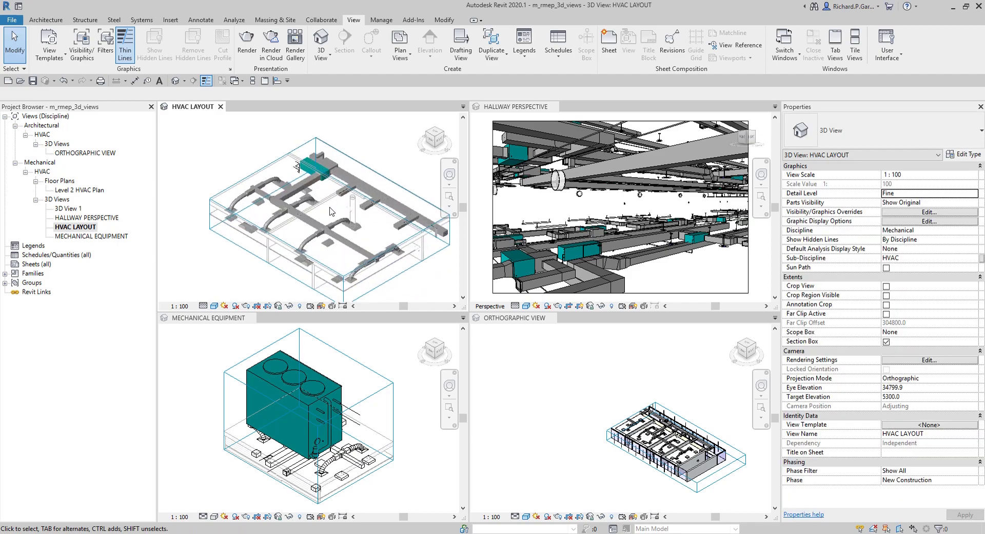
scroll(351, 221, up, 4)
middle_drag(367, 224, 354, 210)
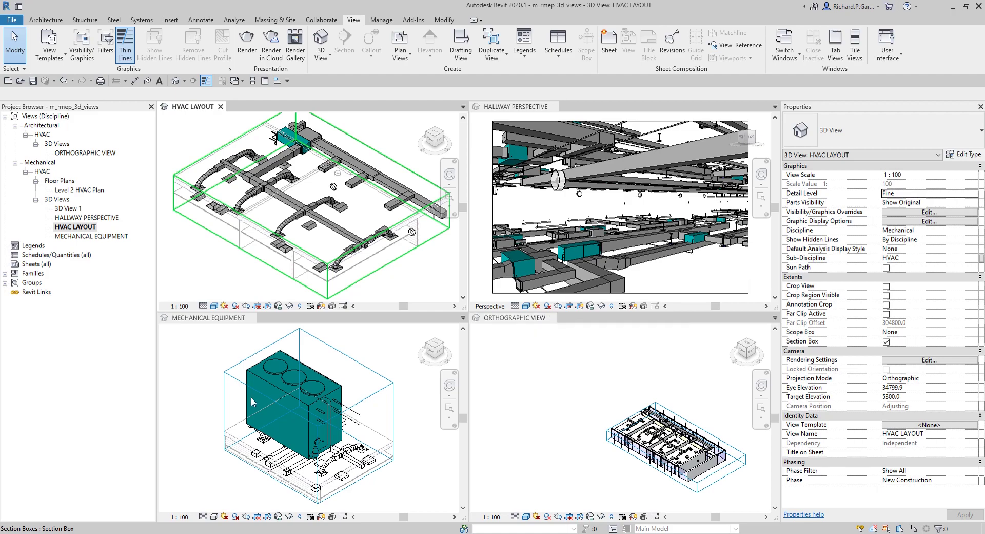
Activate ORTHOGRAPHIC VIEW among the tiled views and enlarge the section-boxed wing to fill its window.
click(78, 218)
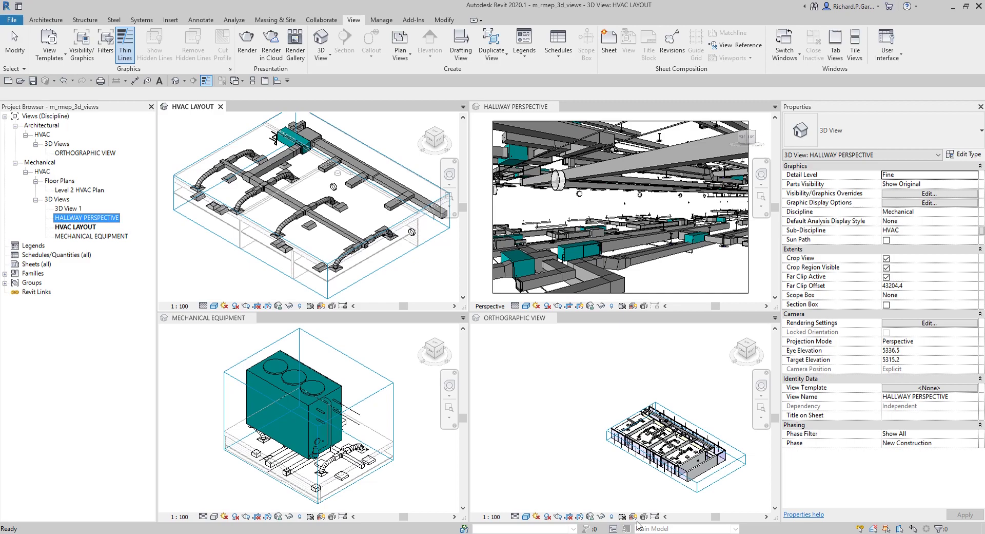
click(690, 465)
scroll(690, 452, up, 5)
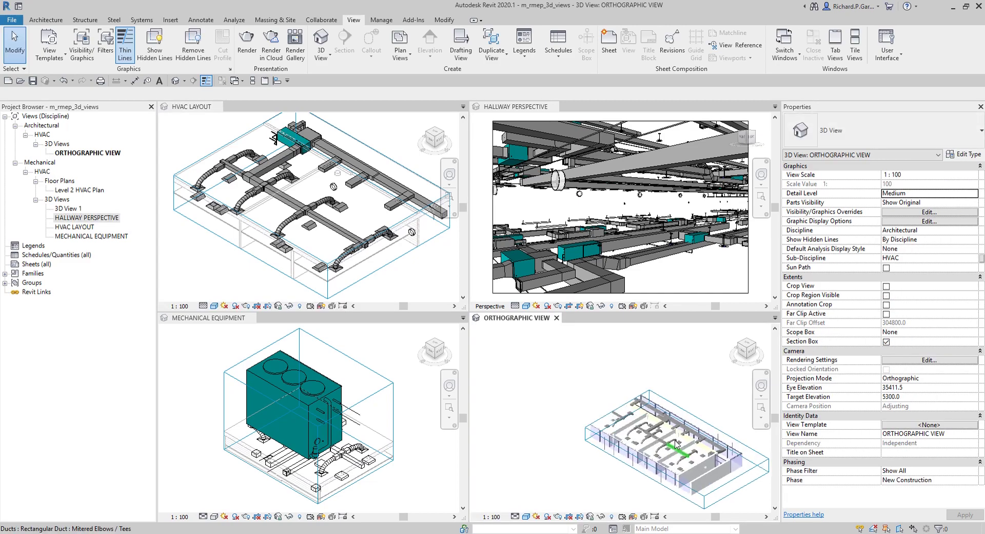
middle_drag(692, 447, 684, 428)
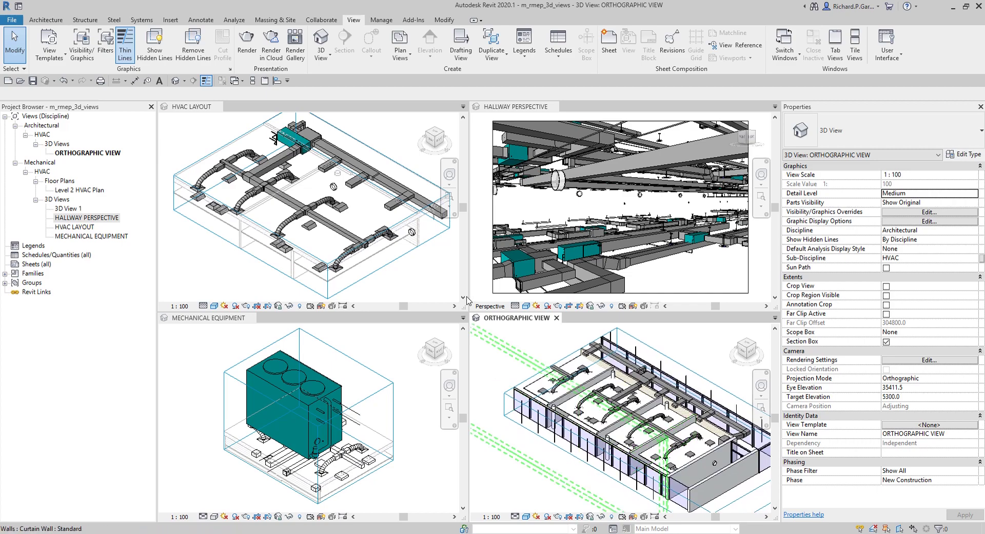